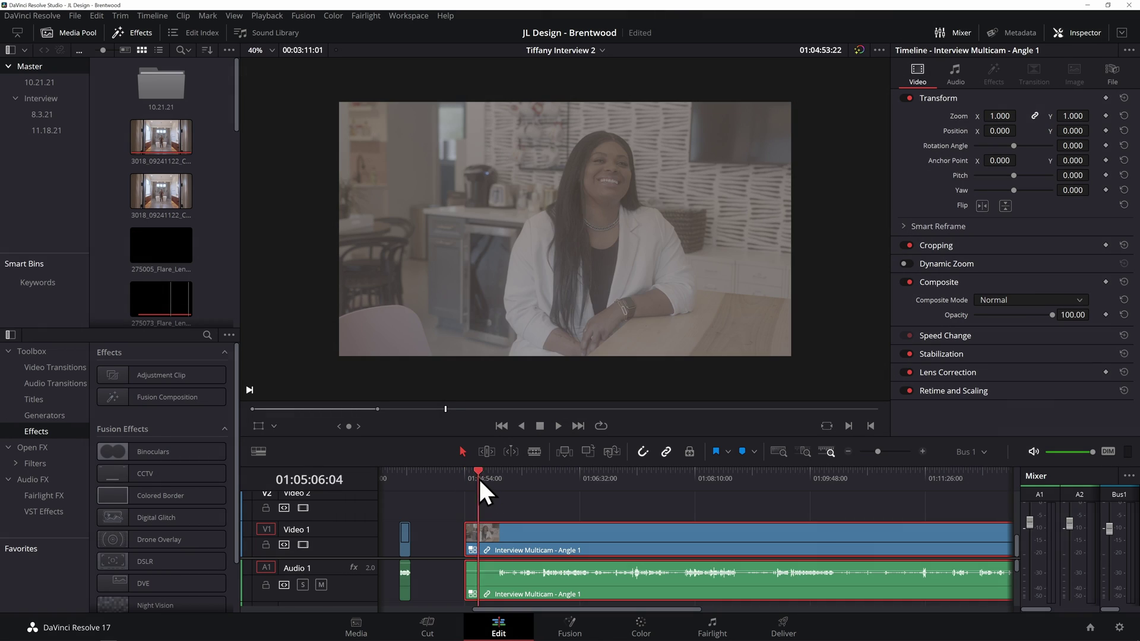
Step: Open the Interview Multicam clip in its own timeline and enlarge the track area
right_click(518, 543)
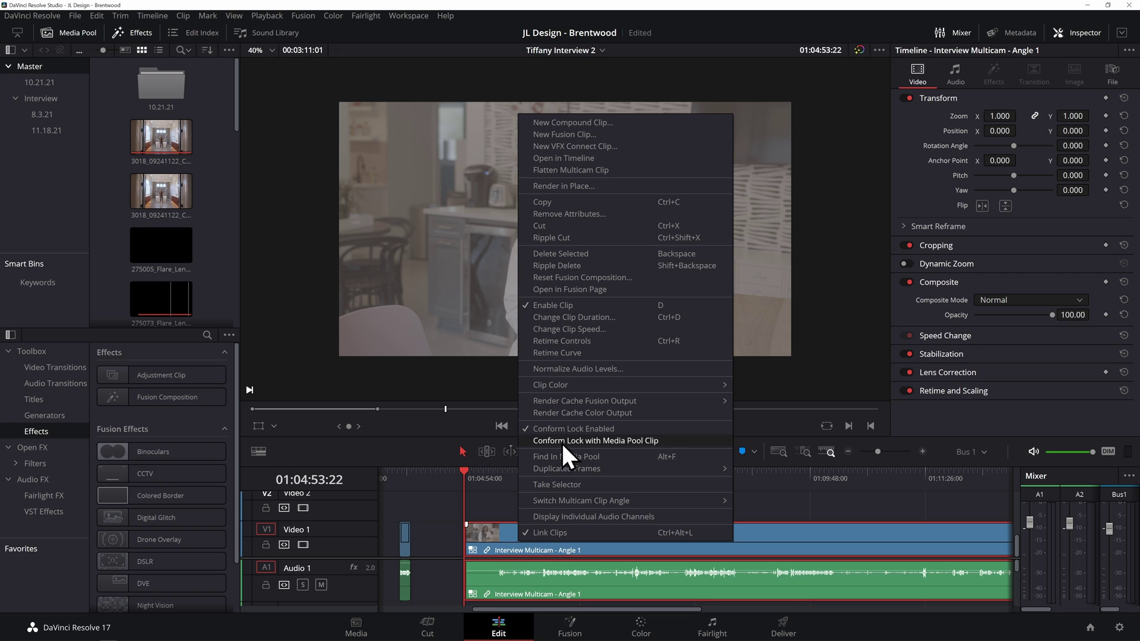
click(568, 157)
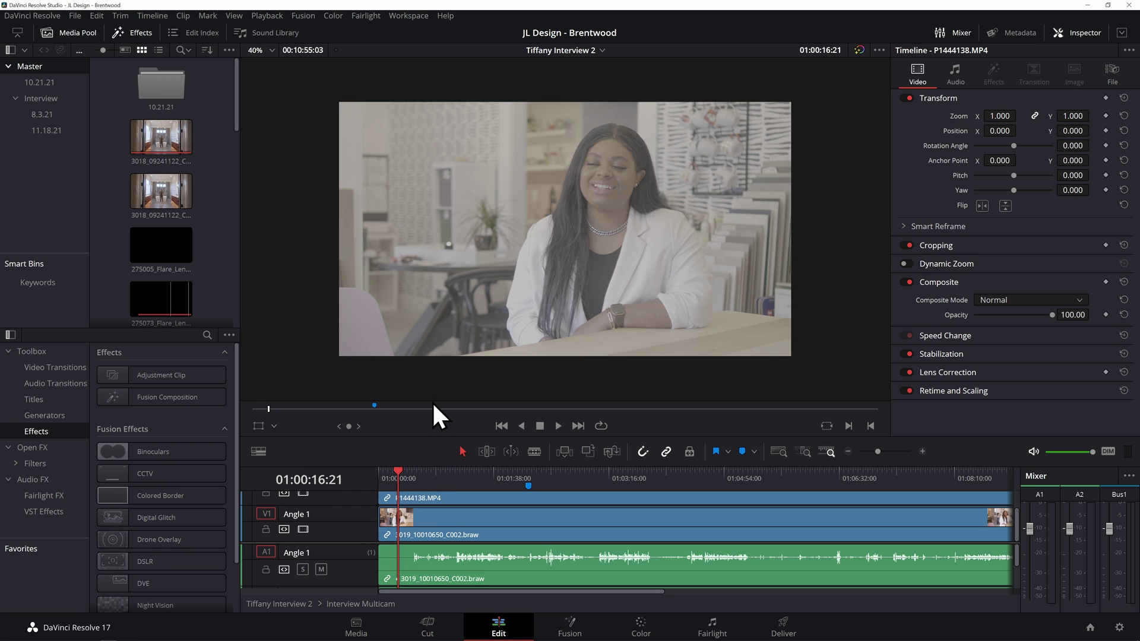
drag(427, 435, 425, 373)
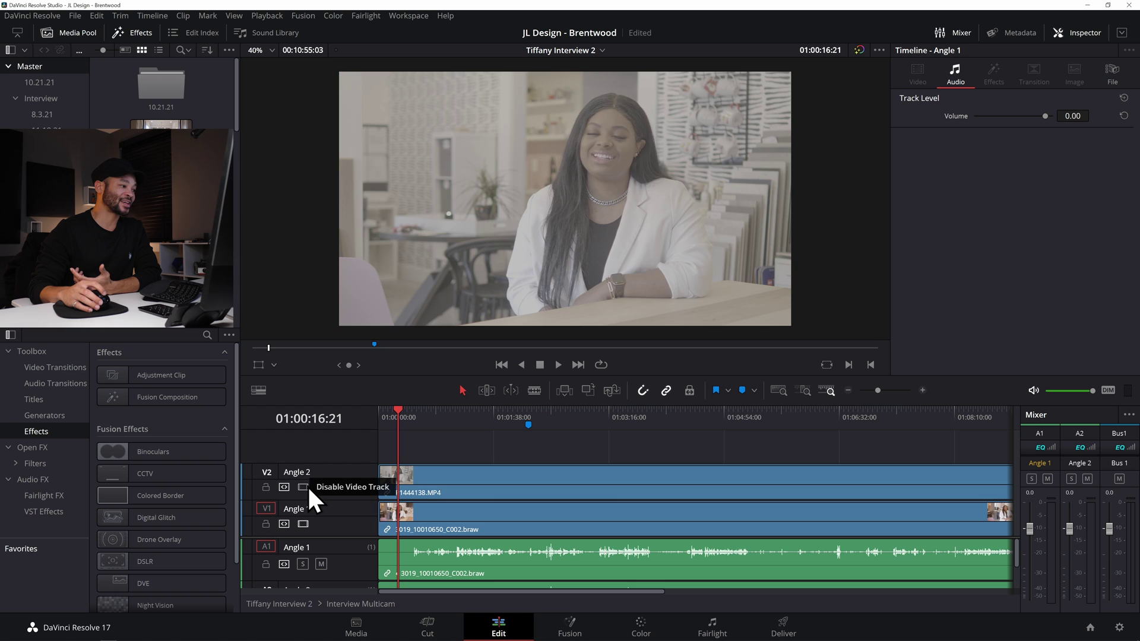
Step: Toggle the Angle 2 video track off and on to compare it with Angle 1
click(303, 487)
click(303, 486)
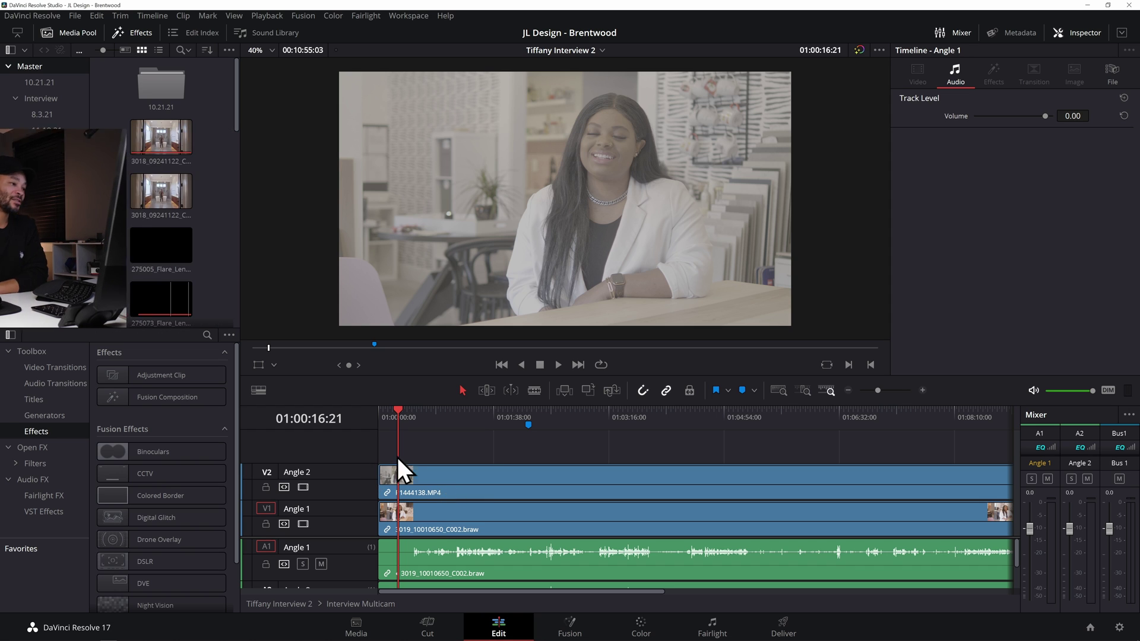
click(303, 487)
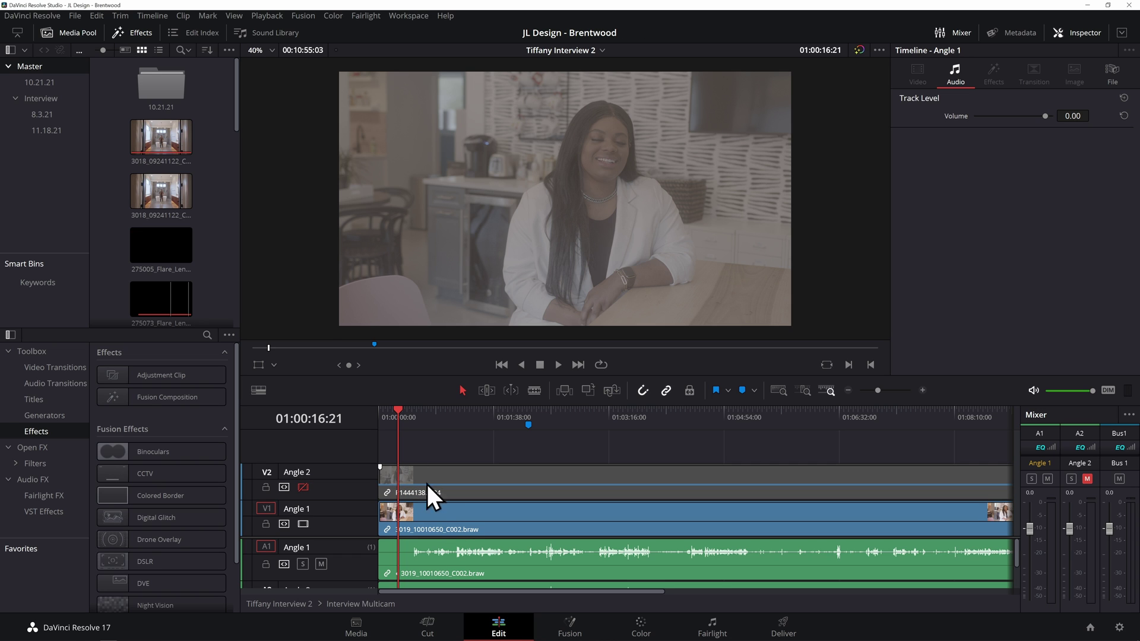
click(382, 409)
click(302, 487)
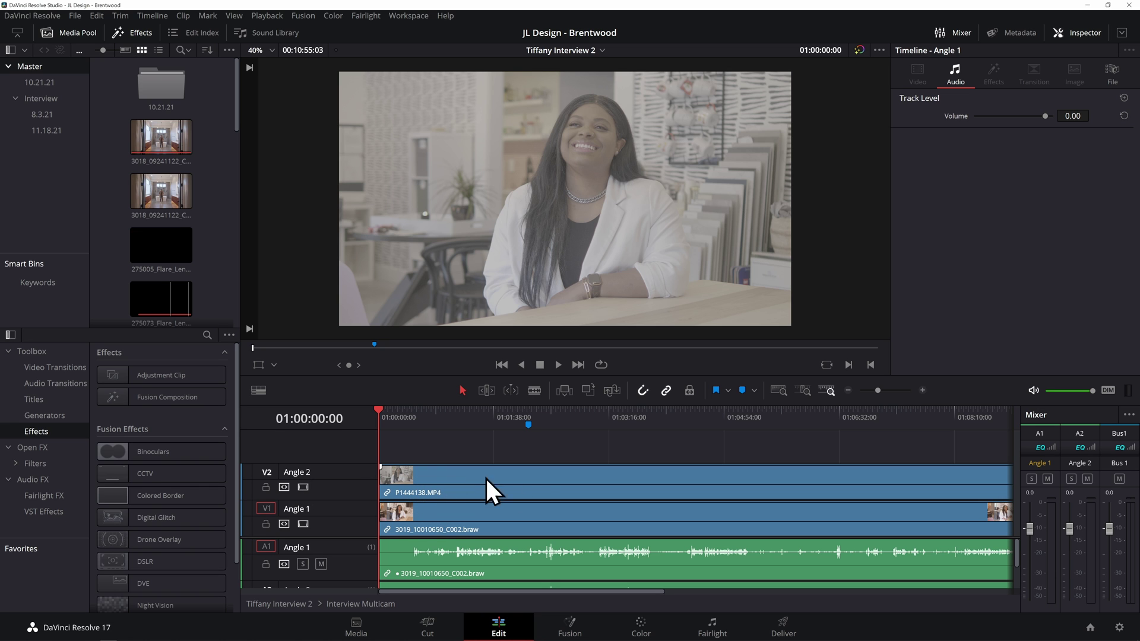
Step: Disable the Angle 2 video track and bring the 3019_10010650_C002.braw clip into the Color page
click(641, 627)
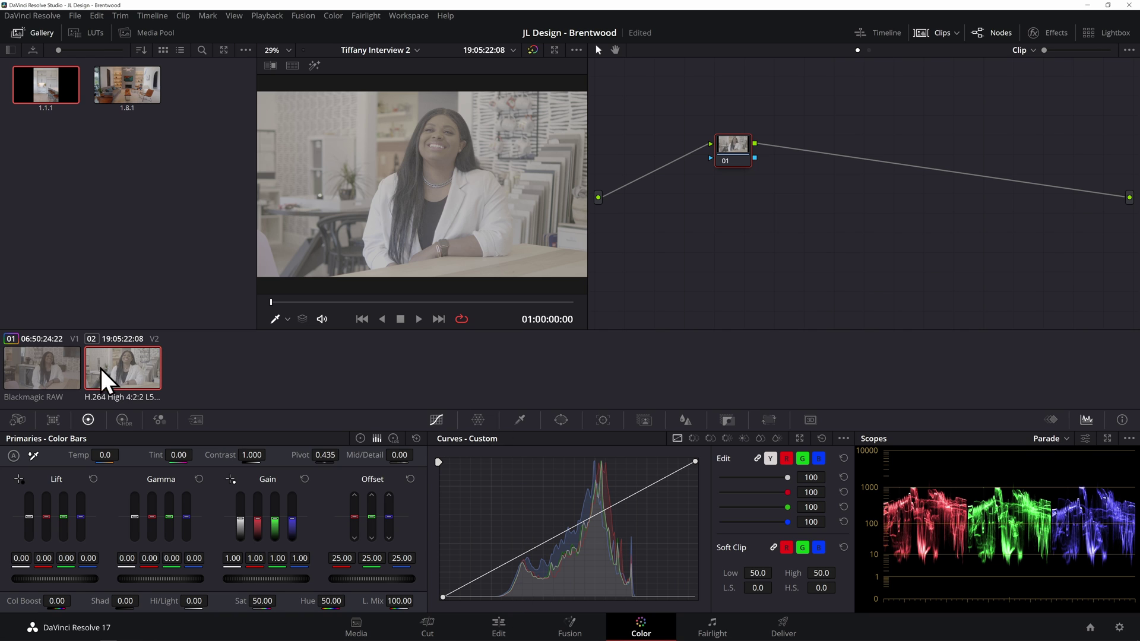
click(64, 376)
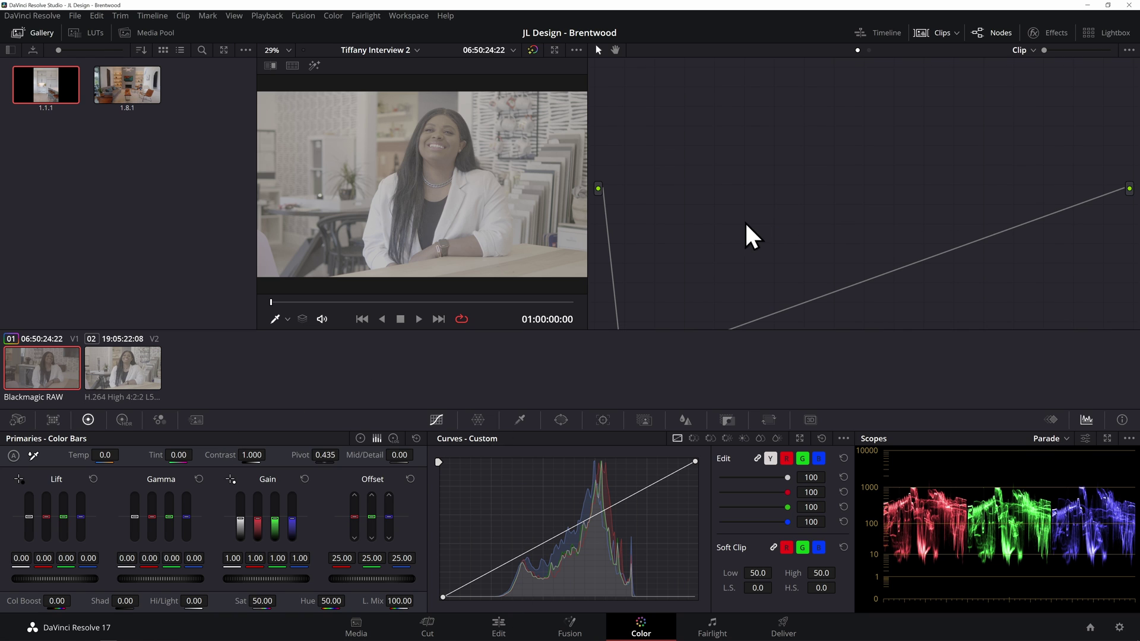
drag(682, 302, 767, 135)
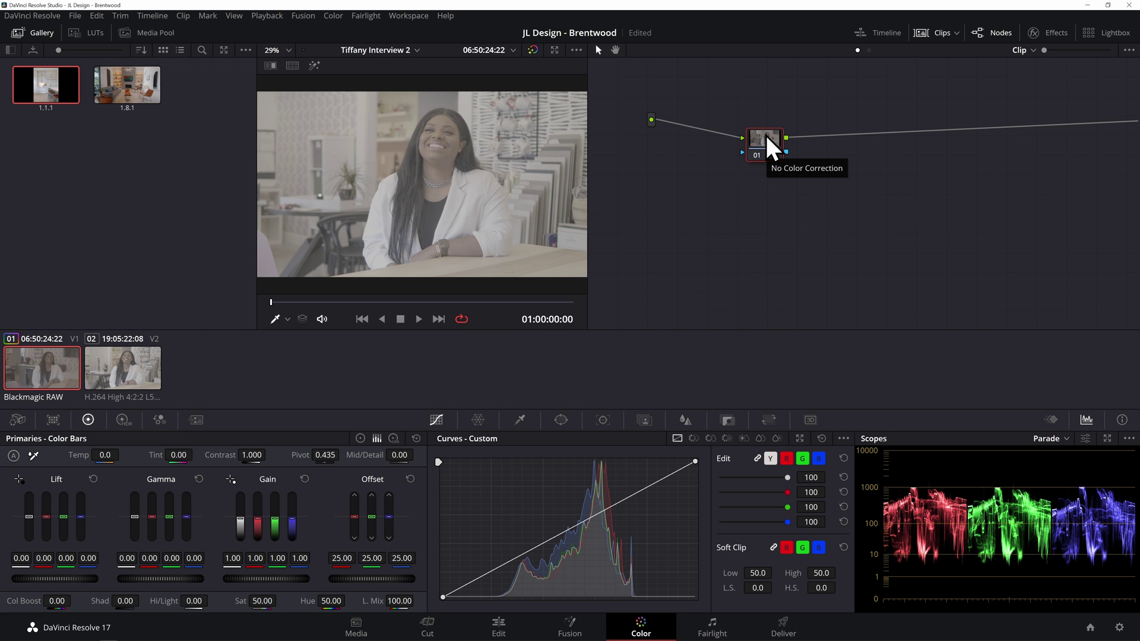
click(493, 623)
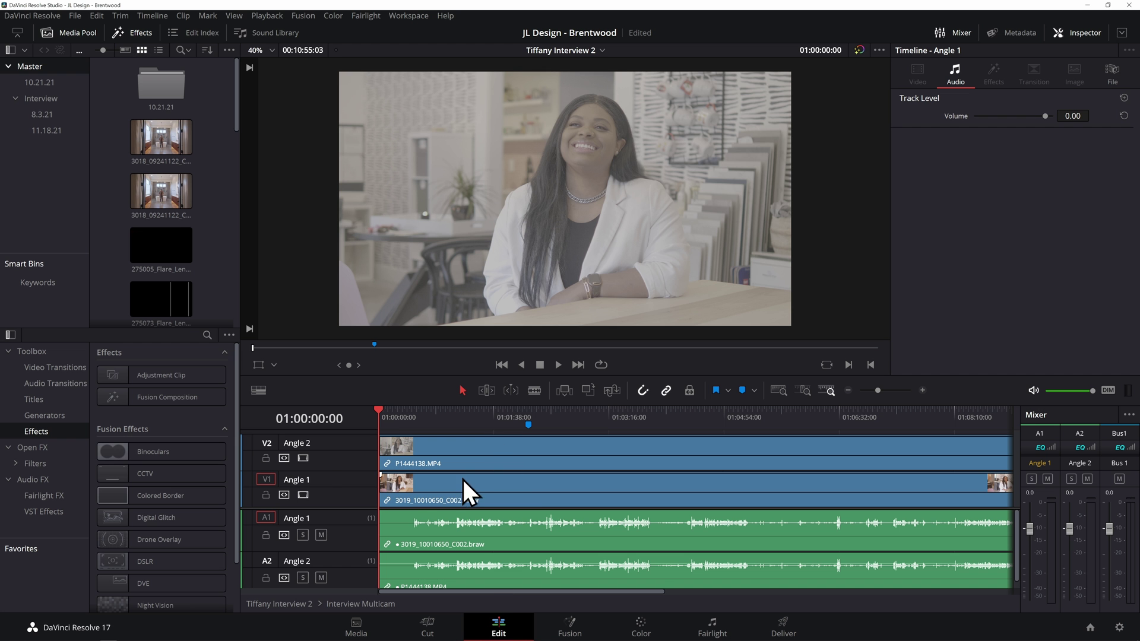
click(302, 458)
click(439, 502)
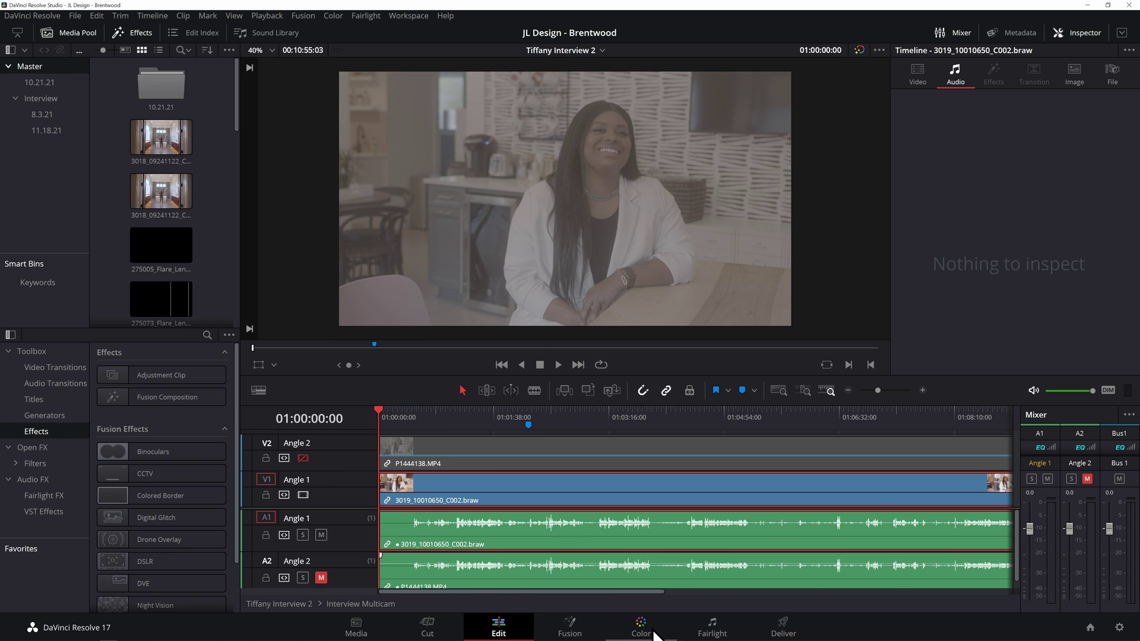
click(652, 631)
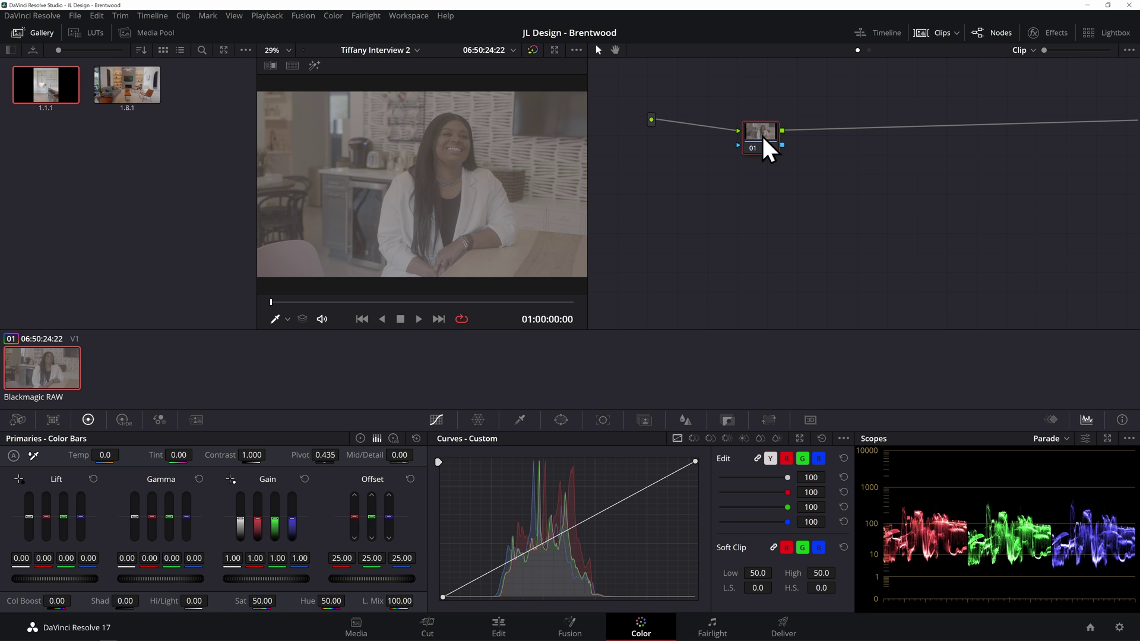
Step: Add two serial nodes after node 01 and hide the Clips strip and Gallery
key(alt+s)
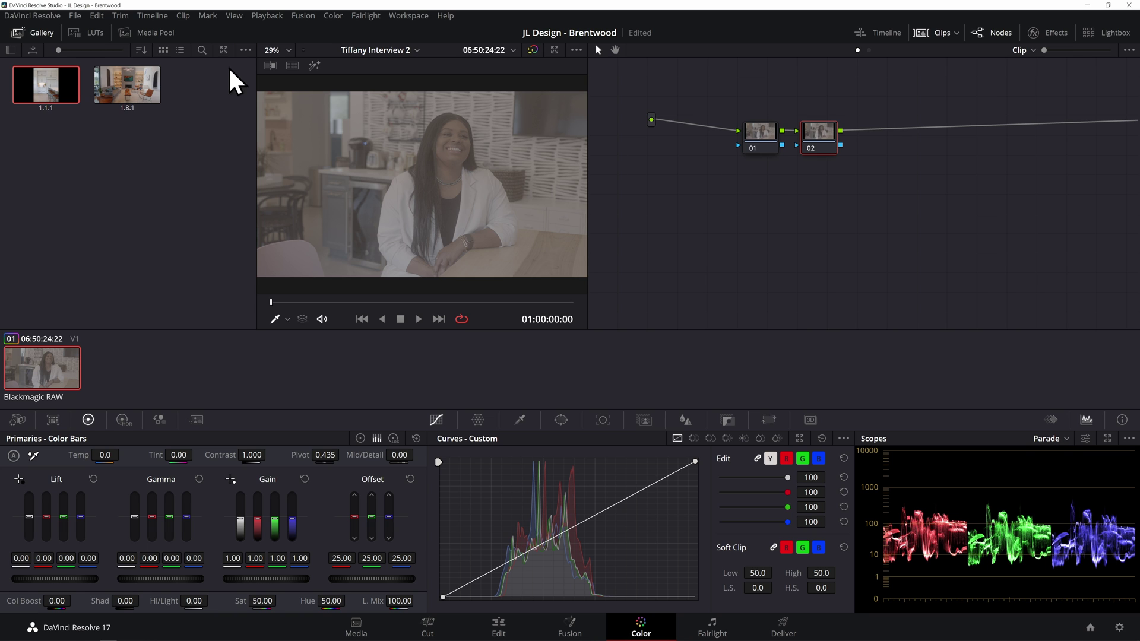
key(alt+s)
click(935, 33)
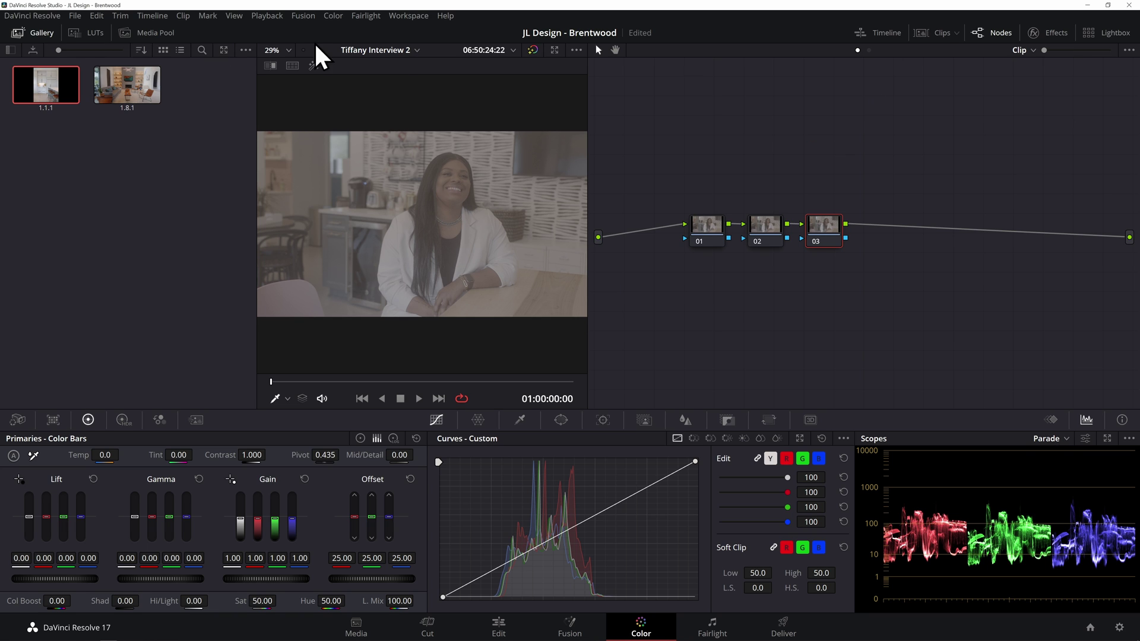
click(34, 36)
drag(824, 233, 830, 233)
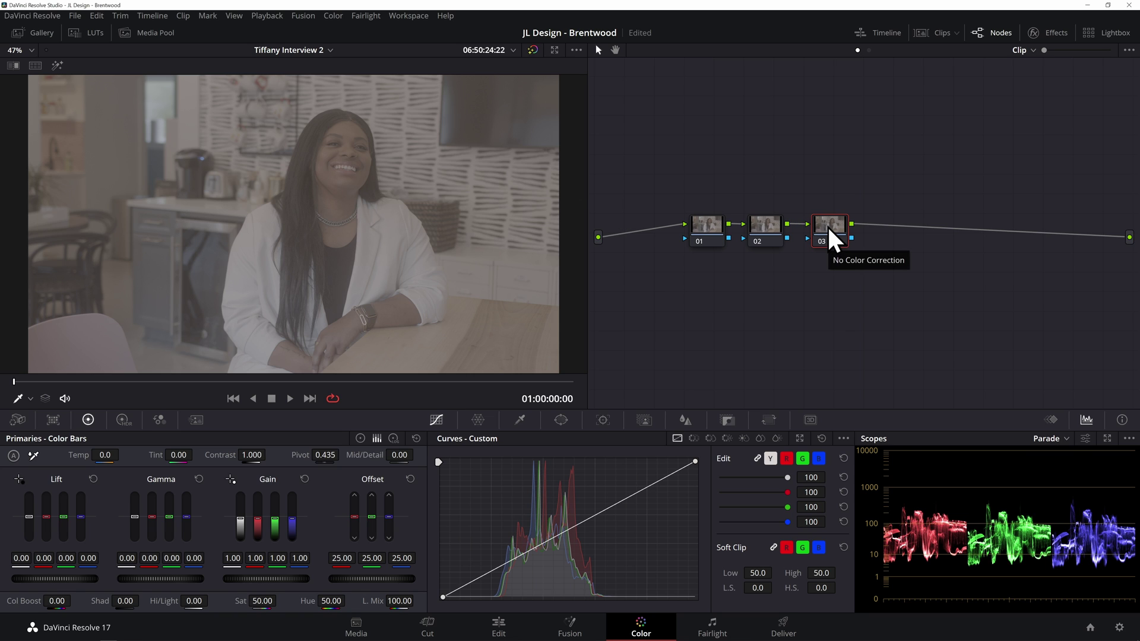
Step: Apply the Blackmagic Gen 5 Film to Extended Video LUT to node 03
right_click(829, 232)
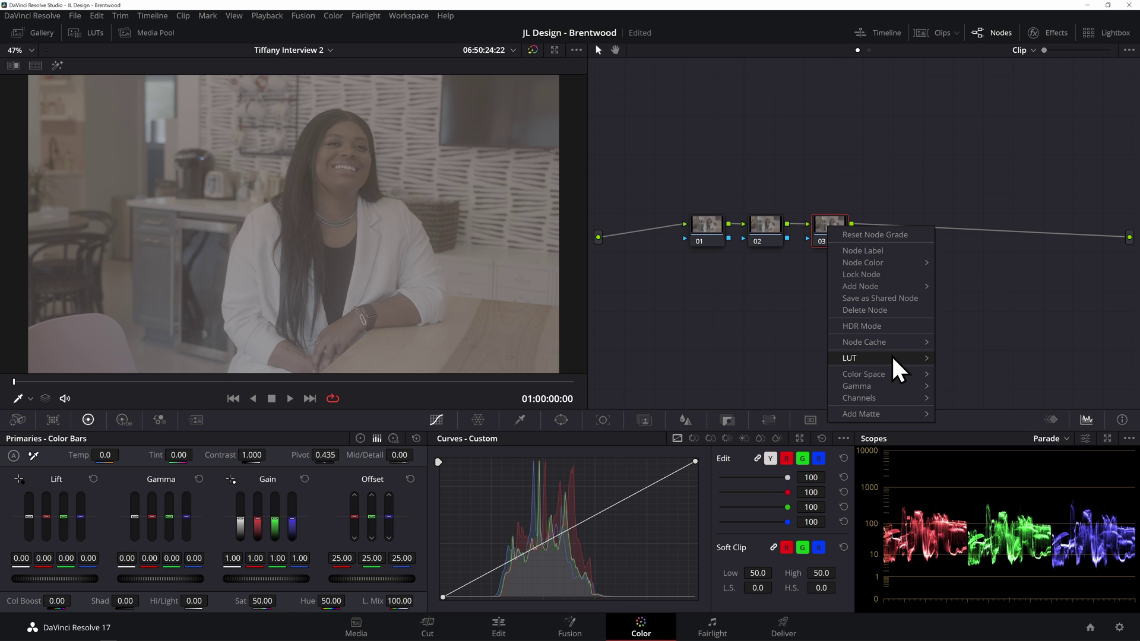
mouse_move(893, 360)
mouse_move(992, 350)
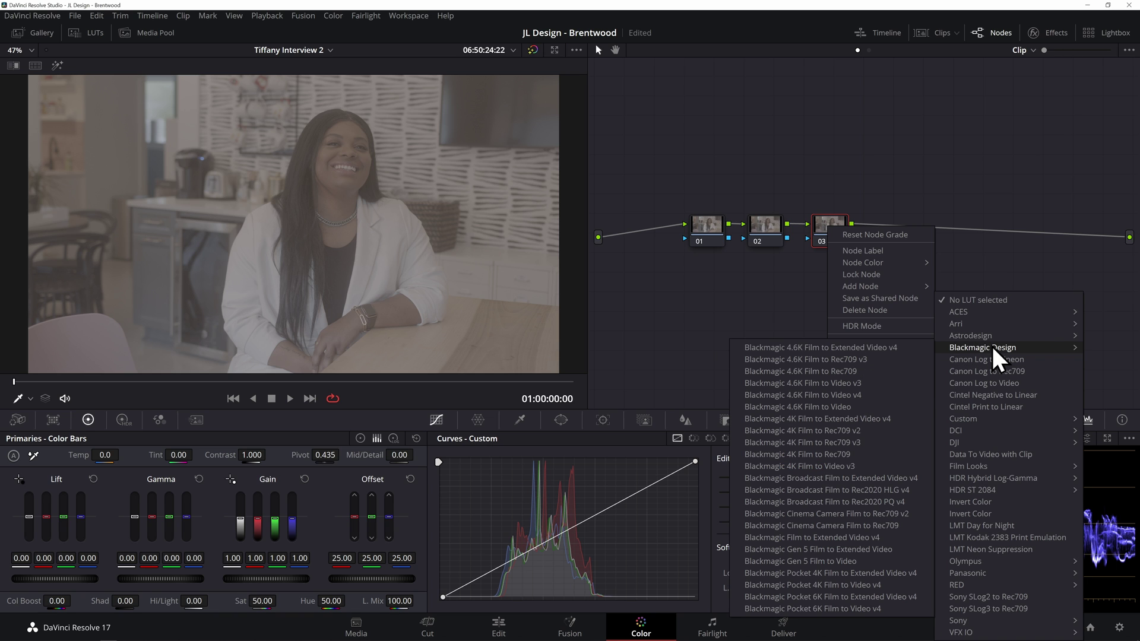
click(853, 549)
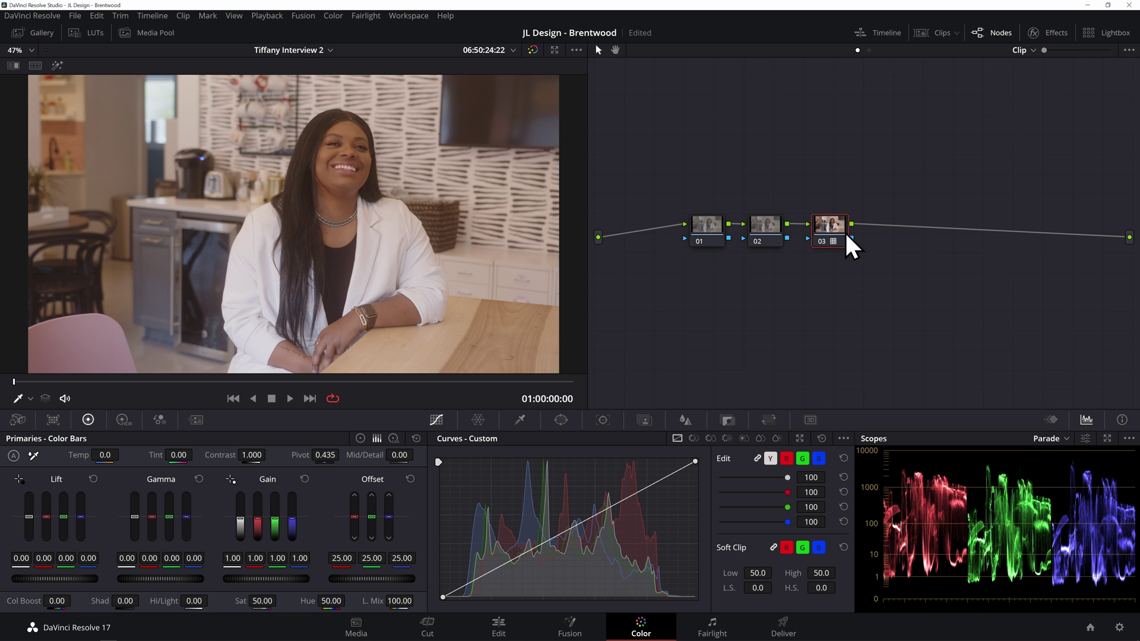
drag(847, 236, 852, 236)
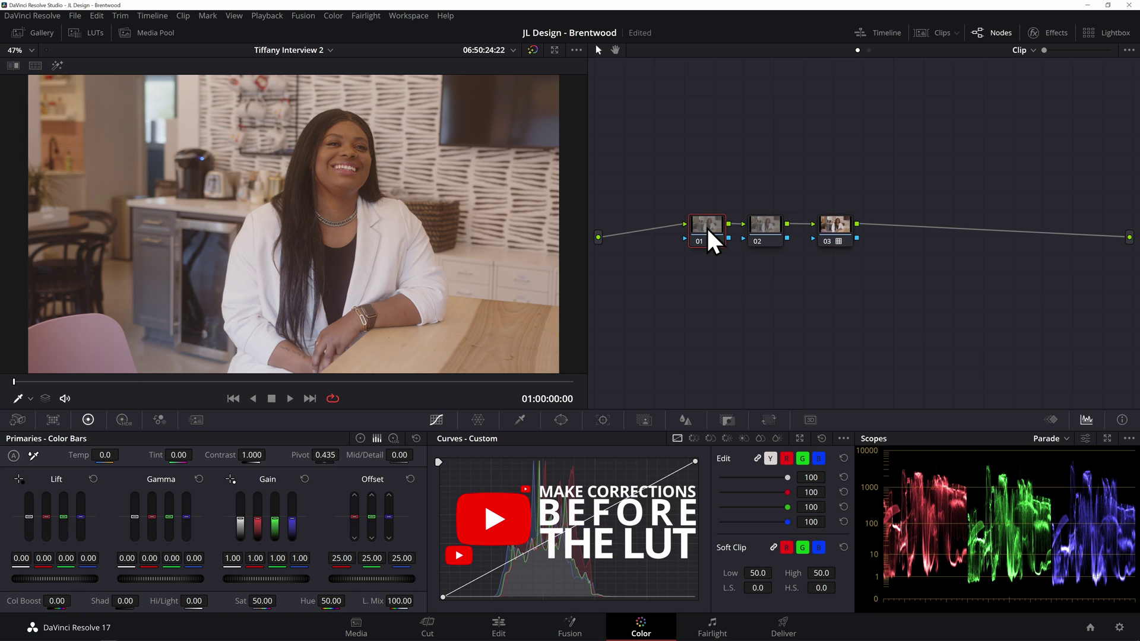
click(711, 237)
Step: Lower node 01's Temp to -140 and ease down node 02's lower curve point
mouse_move(106, 454)
mouse_down()
mouse_move(71, 454)
mouse_move(84, 455)
mouse_up()
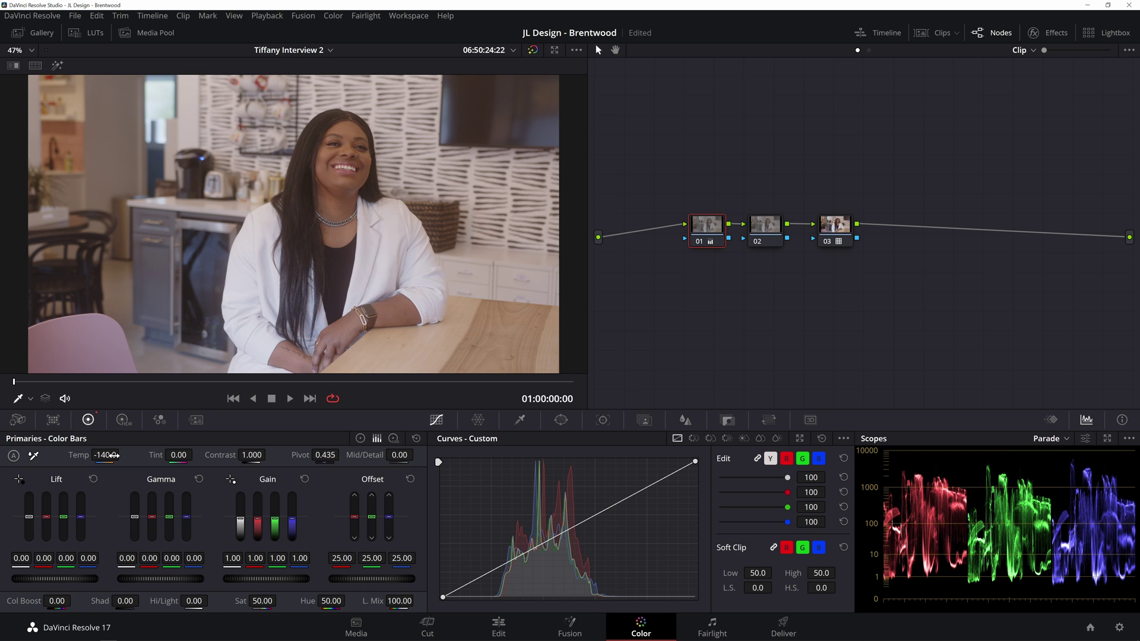
drag(708, 240, 693, 240)
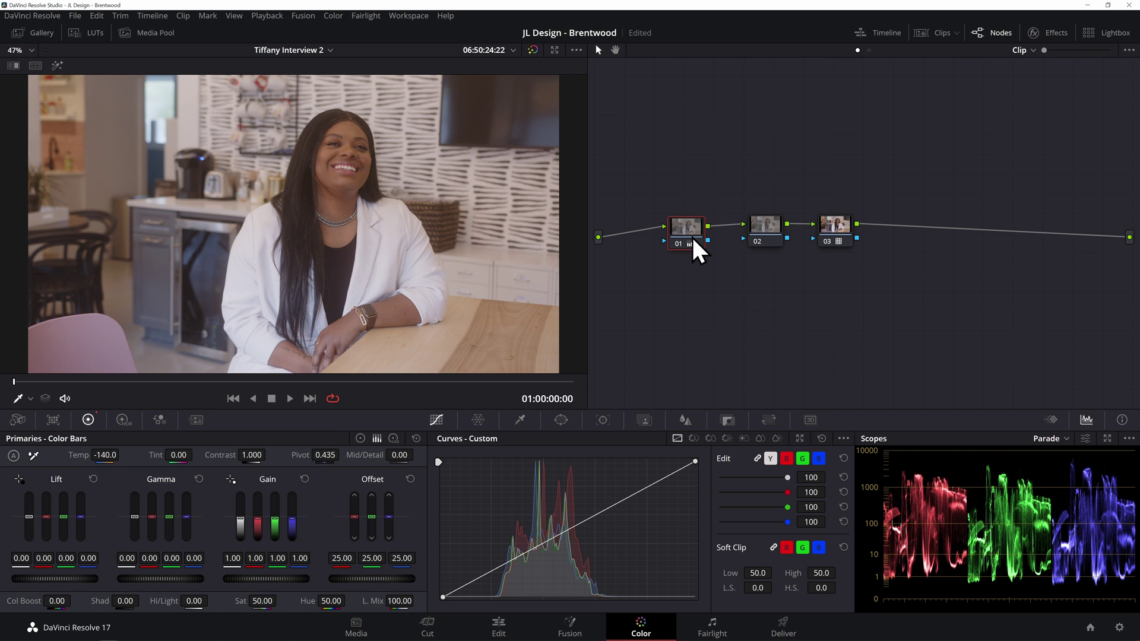
click(774, 230)
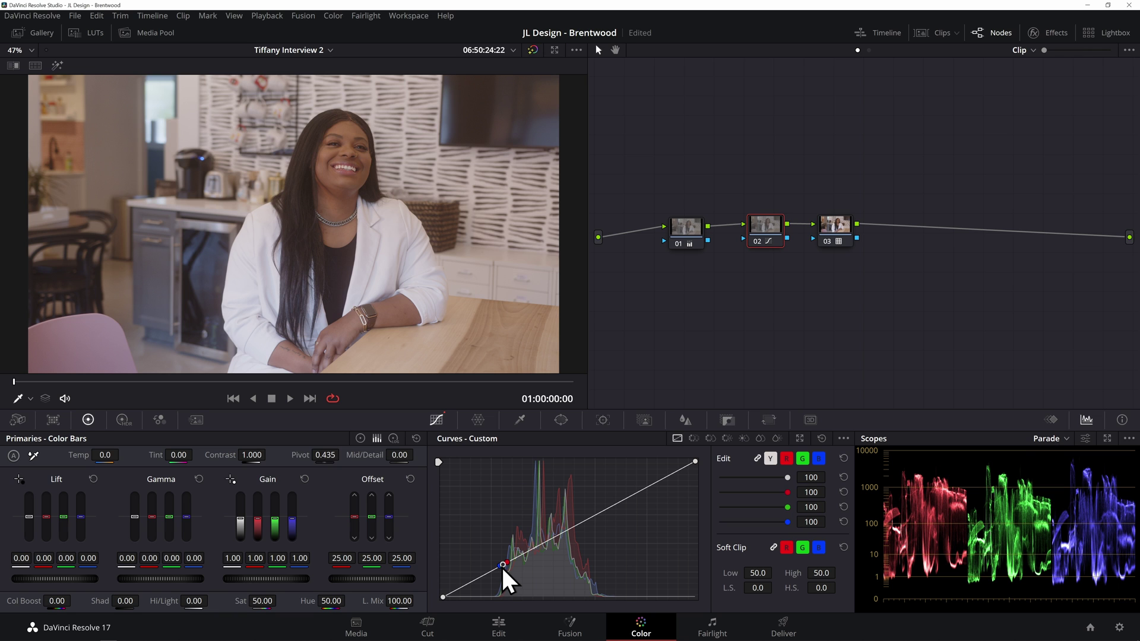
drag(503, 568, 500, 574)
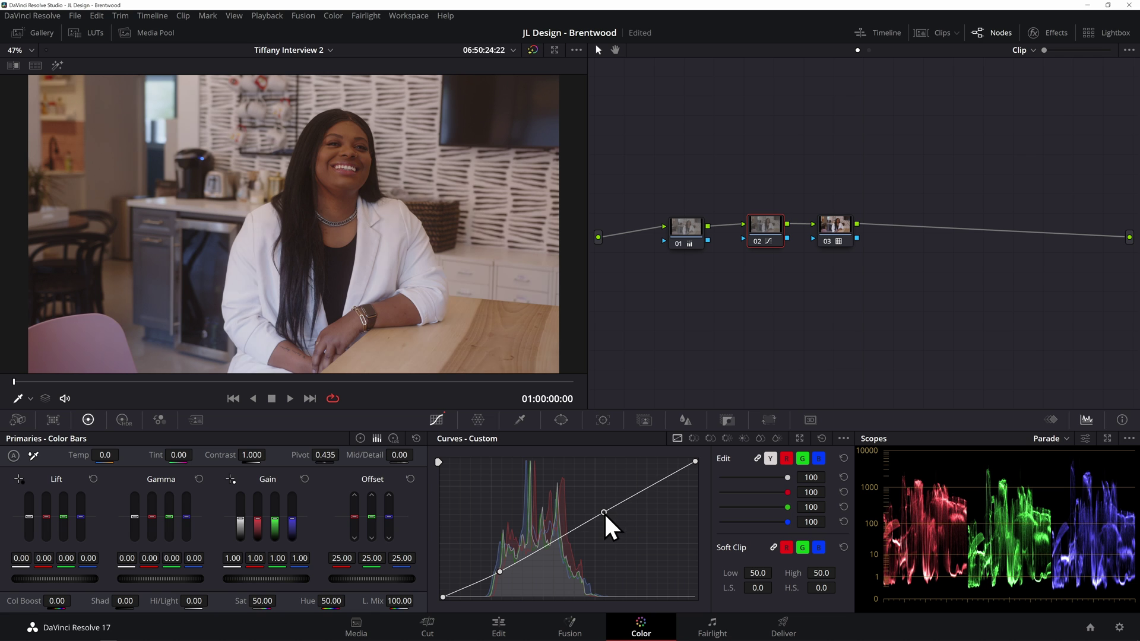
Step: On node 02, raise the upper curve point, pull the shadow point down, and lower Mid/Detail
drag(605, 514, 605, 509)
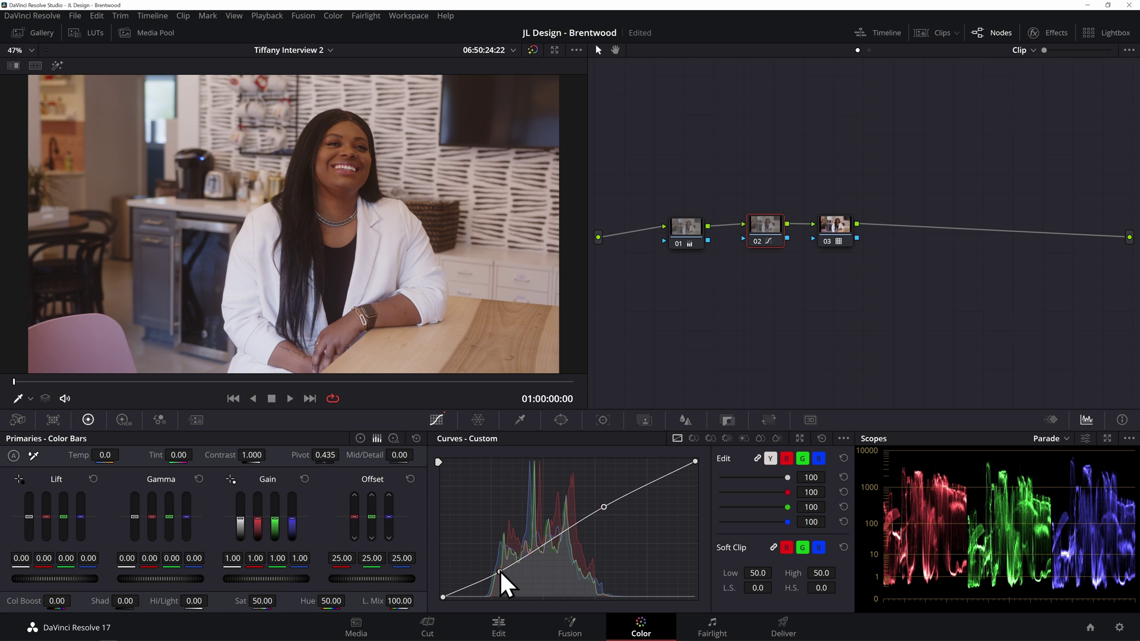
drag(499, 573, 480, 585)
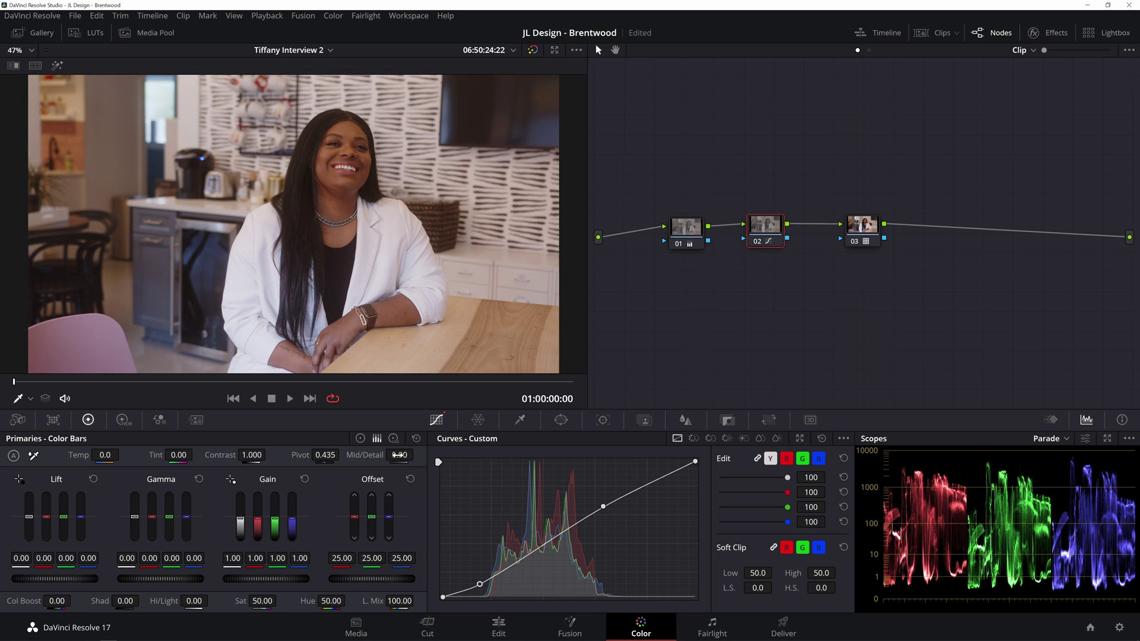
drag(399, 455, 368, 455)
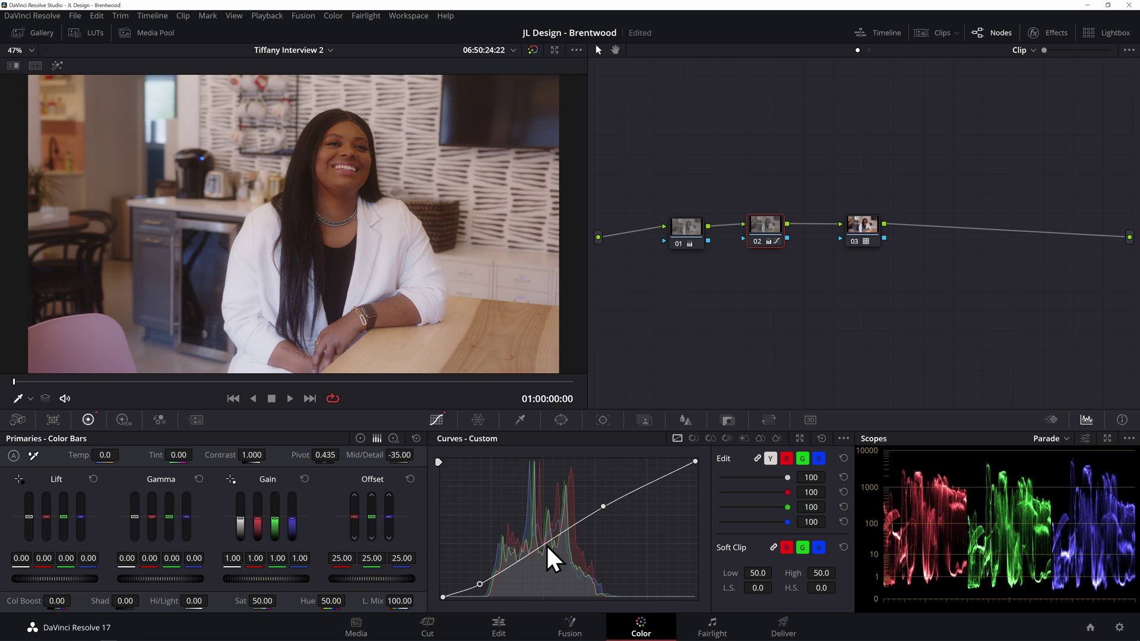
drag(480, 584, 471, 588)
right_click(310, 159)
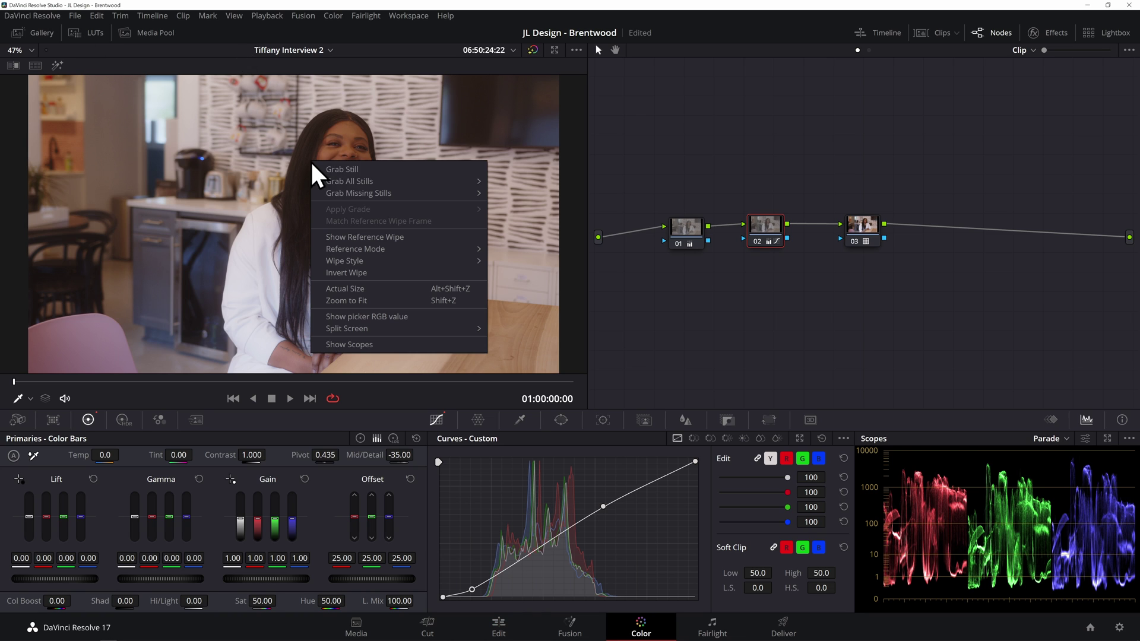
Step: Grab a still of the graded BRAW frame, close the Gallery, and return to the Edit page
click(348, 169)
click(23, 35)
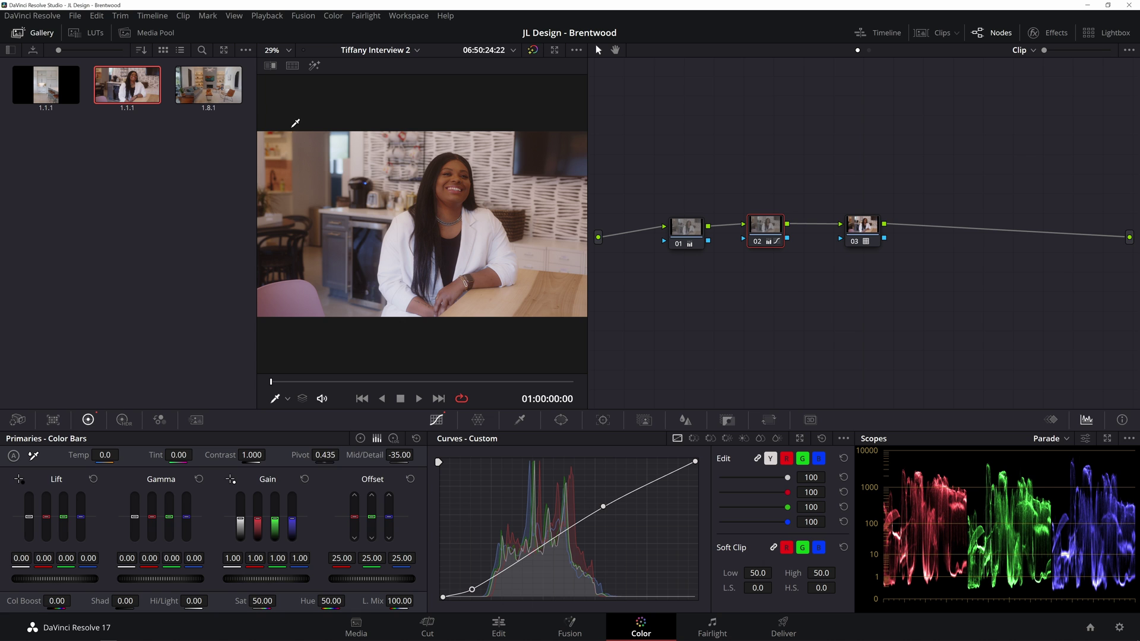
click(30, 32)
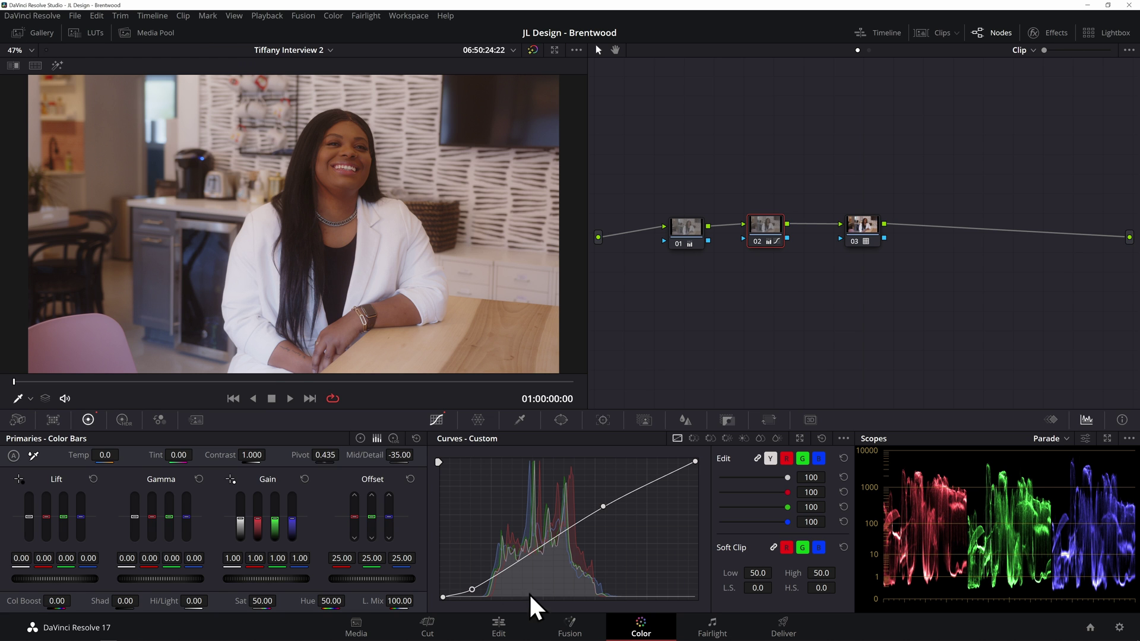
click(501, 626)
Step: Re-enable the Angle 2 video track and take P1444138.MP4 to the Color page
click(302, 458)
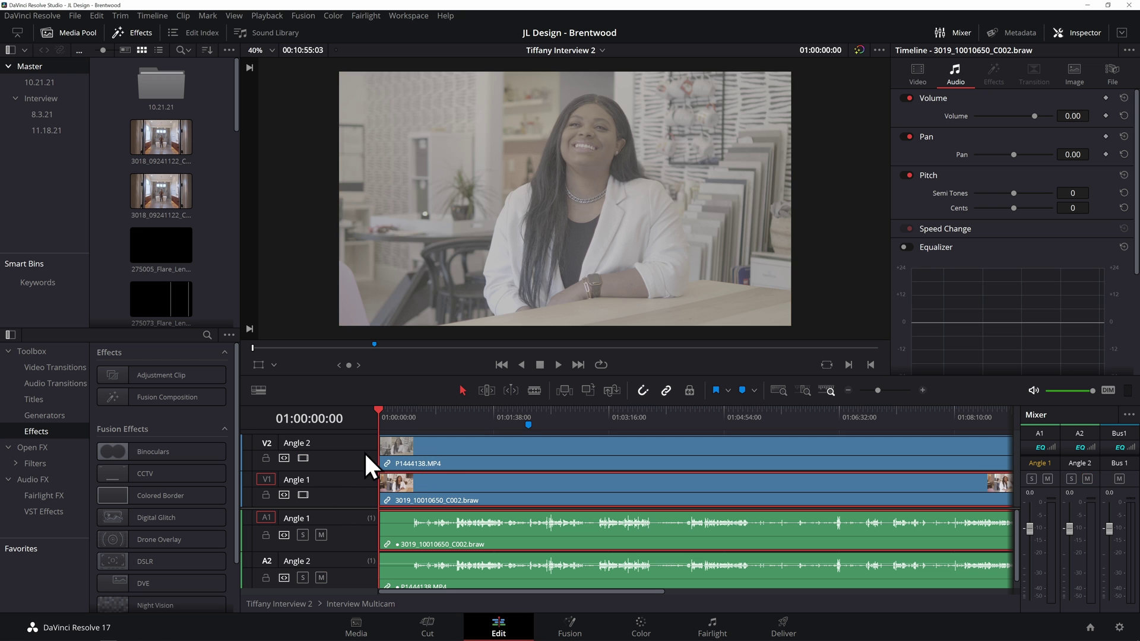
click(436, 453)
click(641, 627)
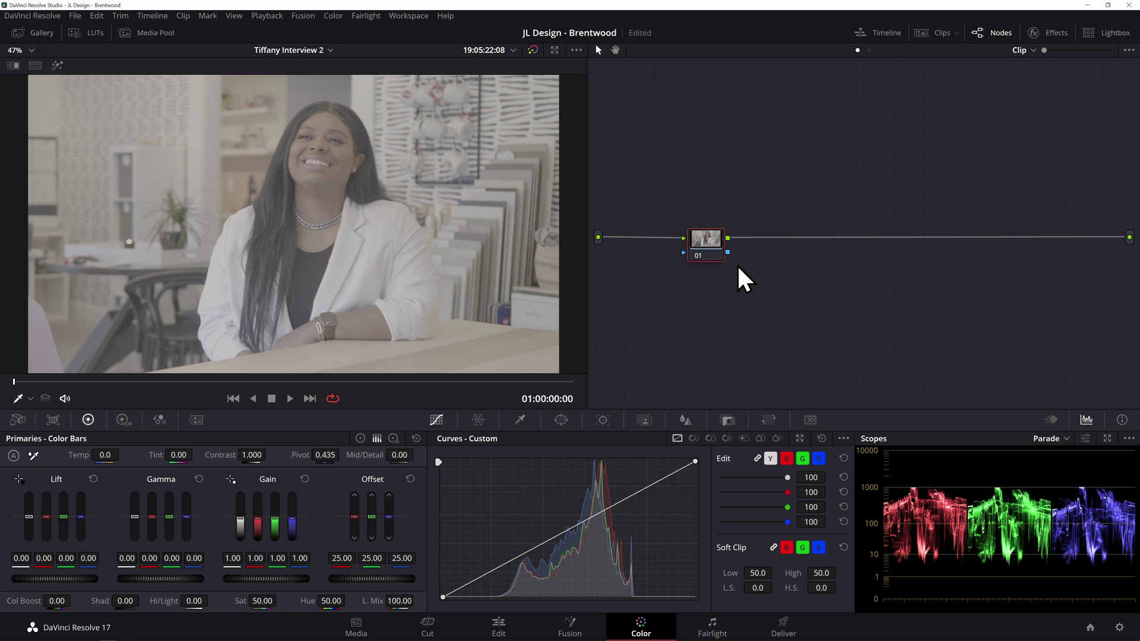
Step: Add serial nodes 02 and 03 after node 01 and show the Effects library
key(alt+s)
key(alt+s)
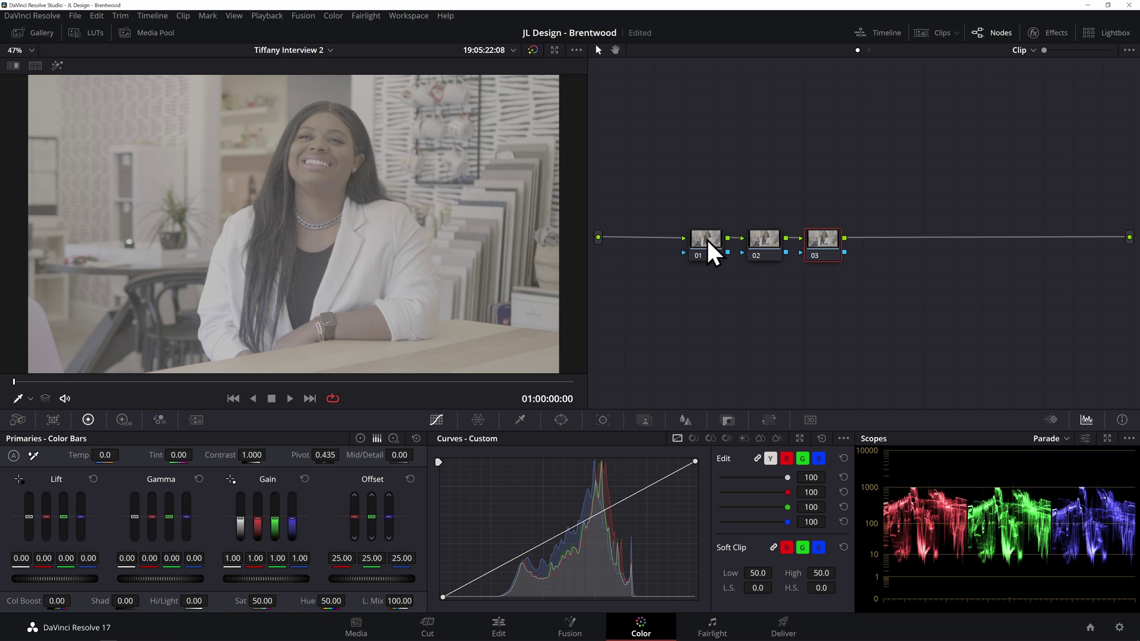
drag(707, 237, 689, 236)
click(1053, 33)
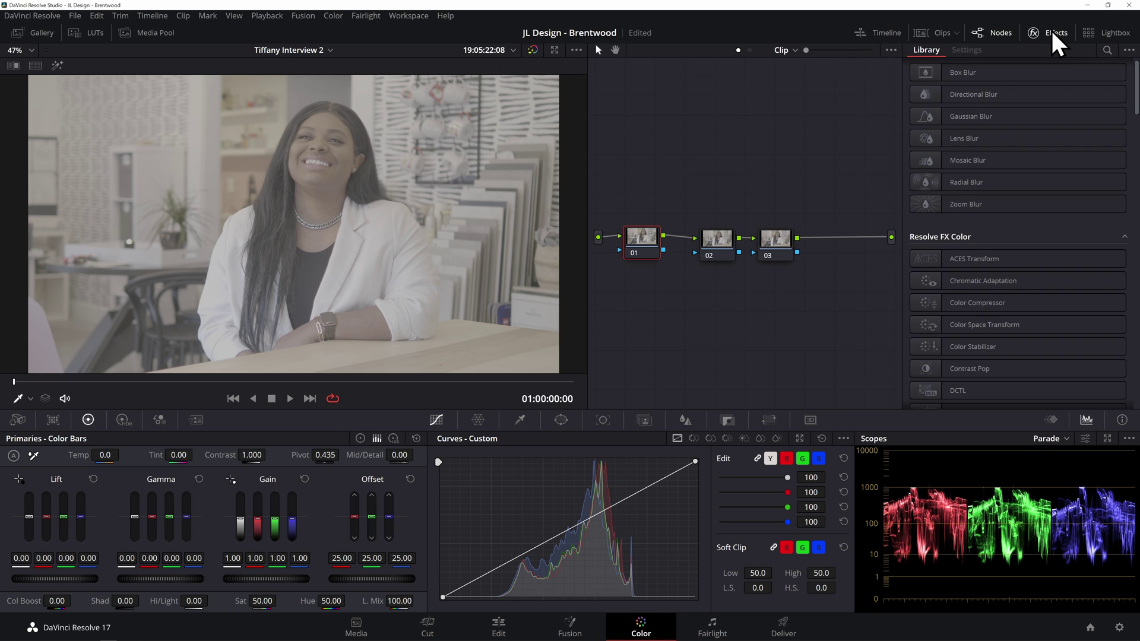
scroll(1028, 193, down, 2)
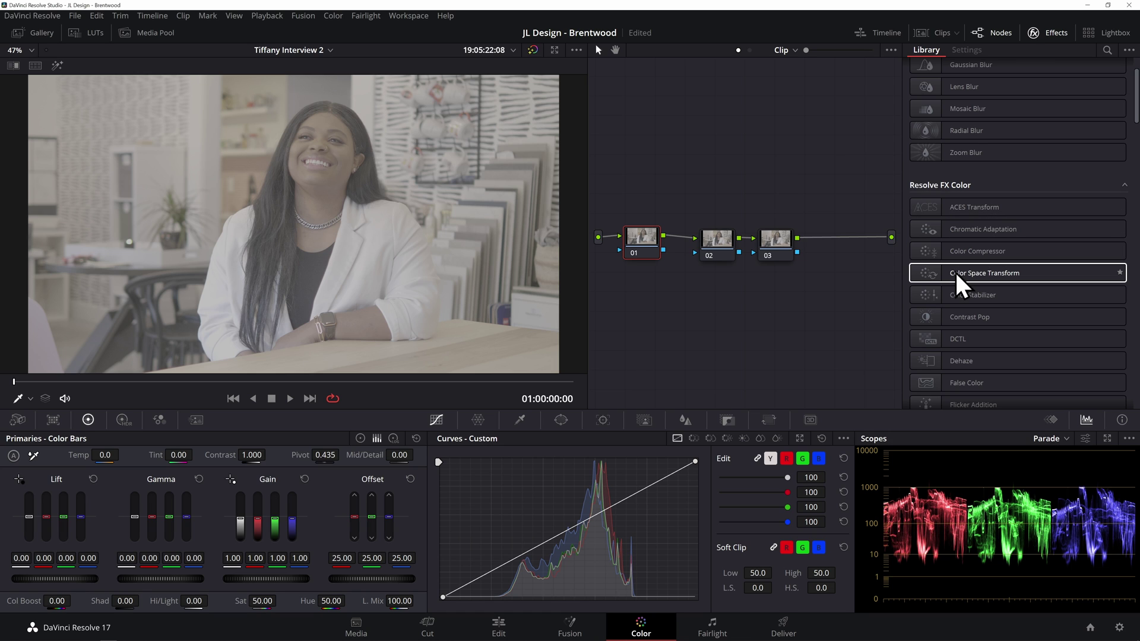
Step: Apply a Color Space Transform to node 01 with Panasonic V-Gamut input colour space
drag(954, 271, 644, 251)
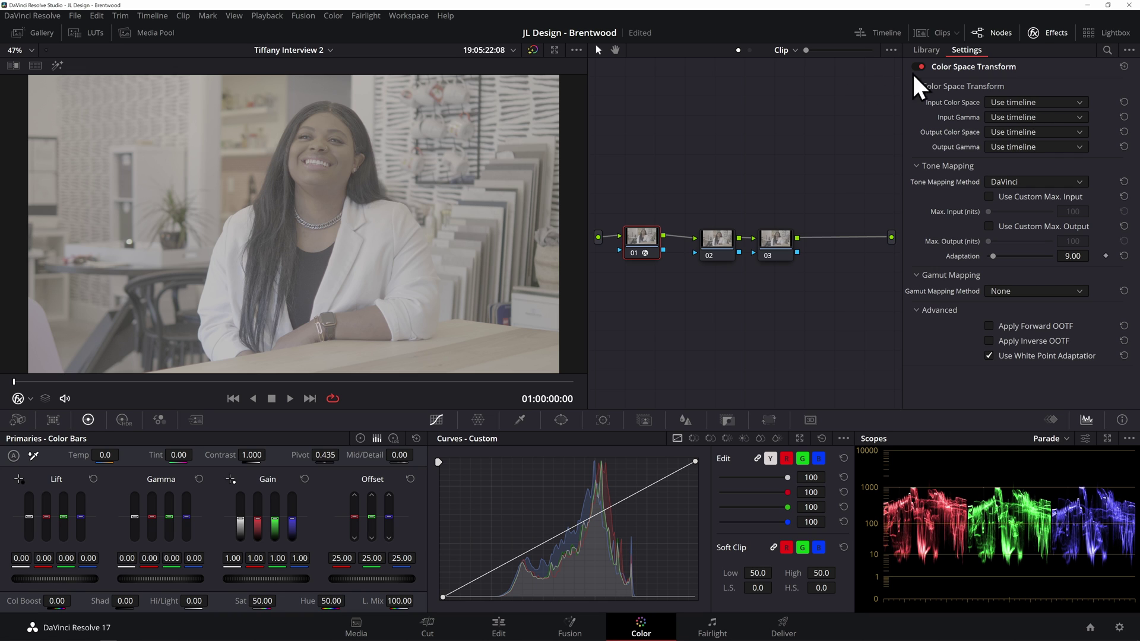
click(1035, 102)
scroll(1062, 158, down, 3)
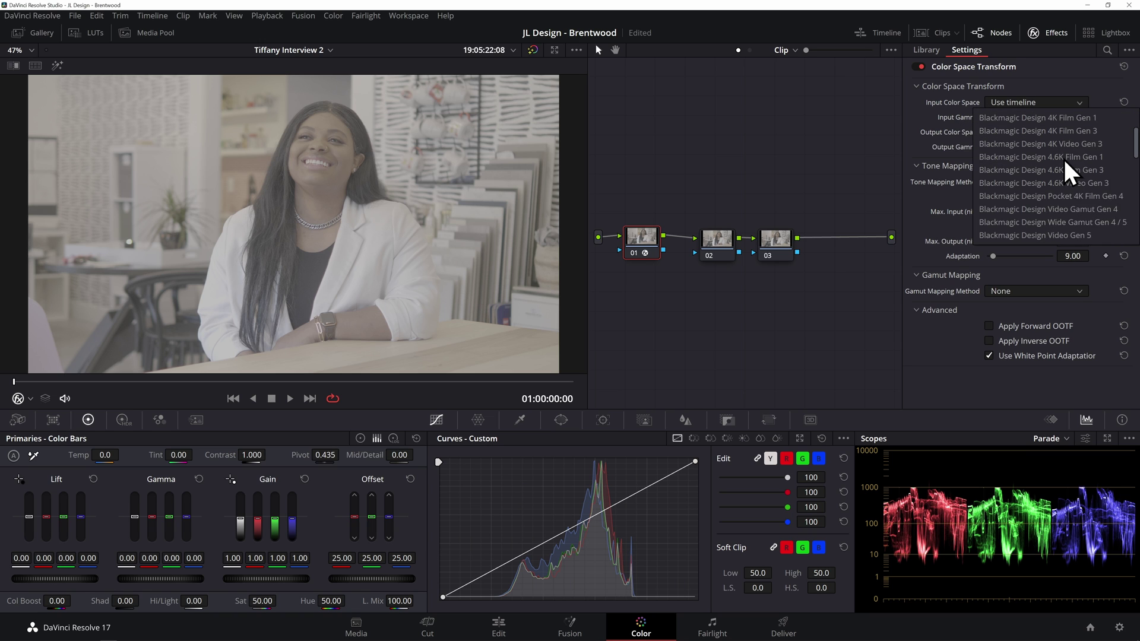
scroll(1062, 158, down, 3)
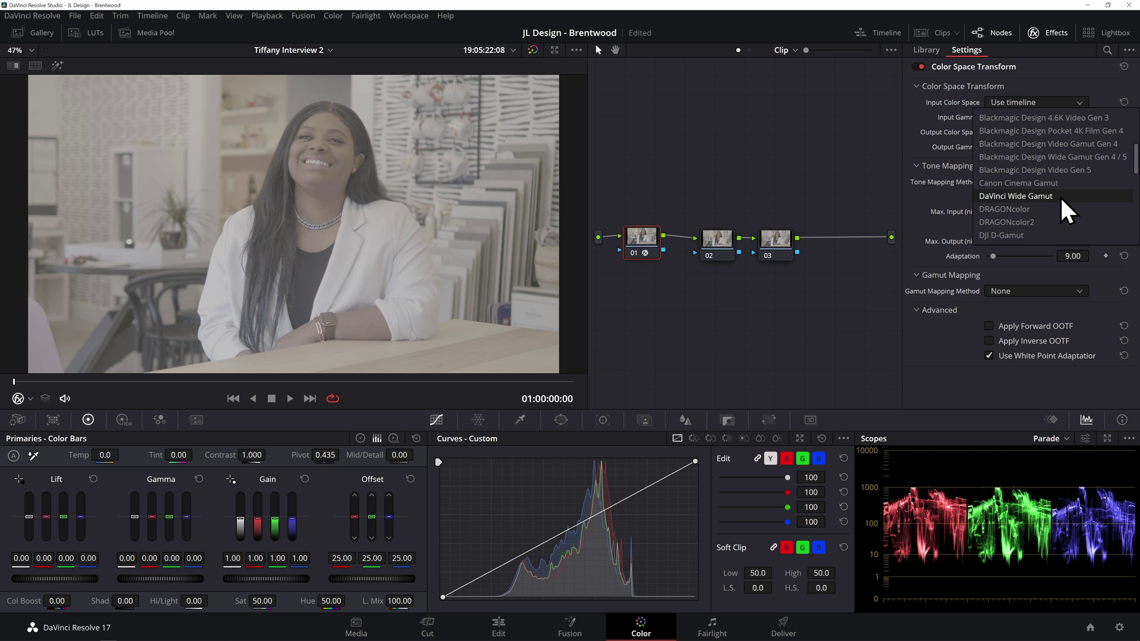
scroll(1060, 196, down, 5)
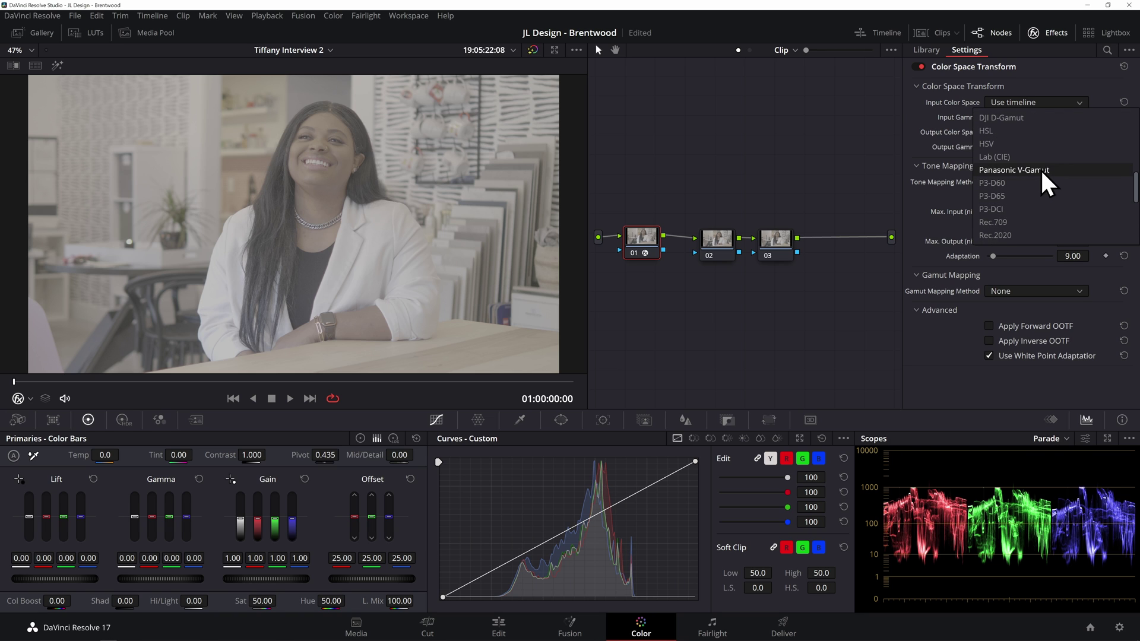
click(1044, 175)
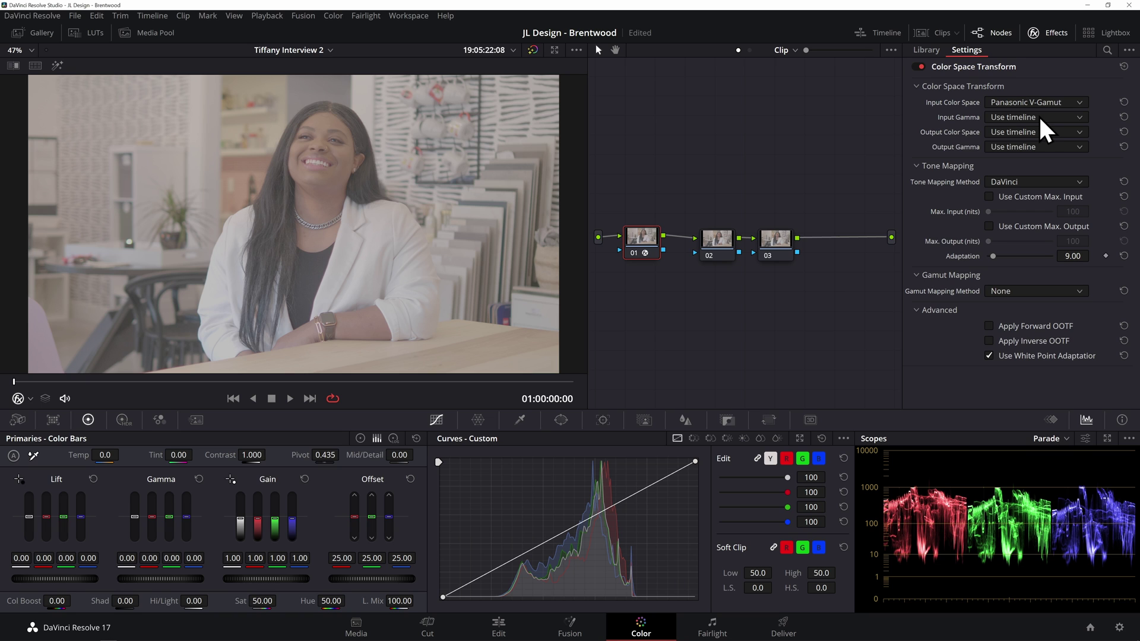
Step: Set the Color Space Transform's input gamma to Panasonic V-Log
click(1038, 117)
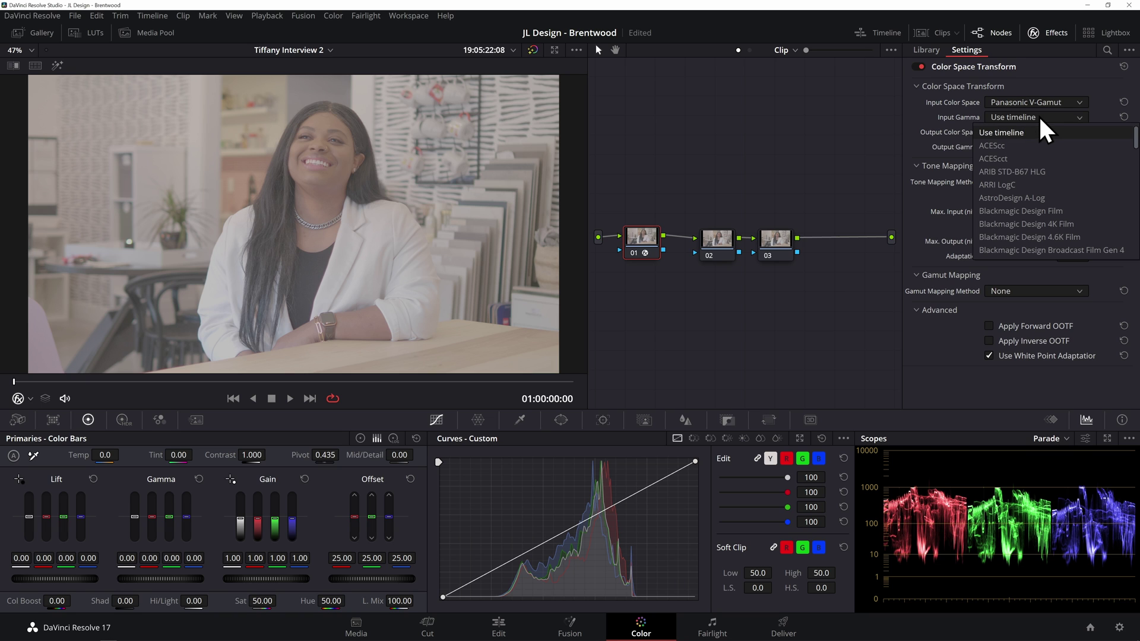
scroll(1051, 178, down, 5)
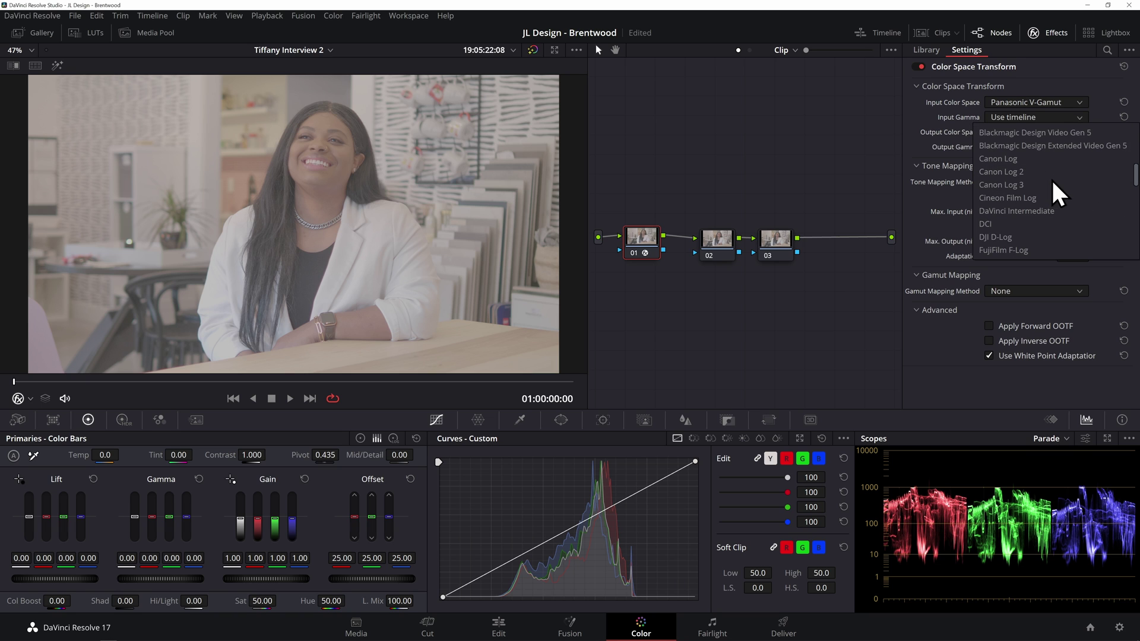
scroll(1051, 179, down, 4)
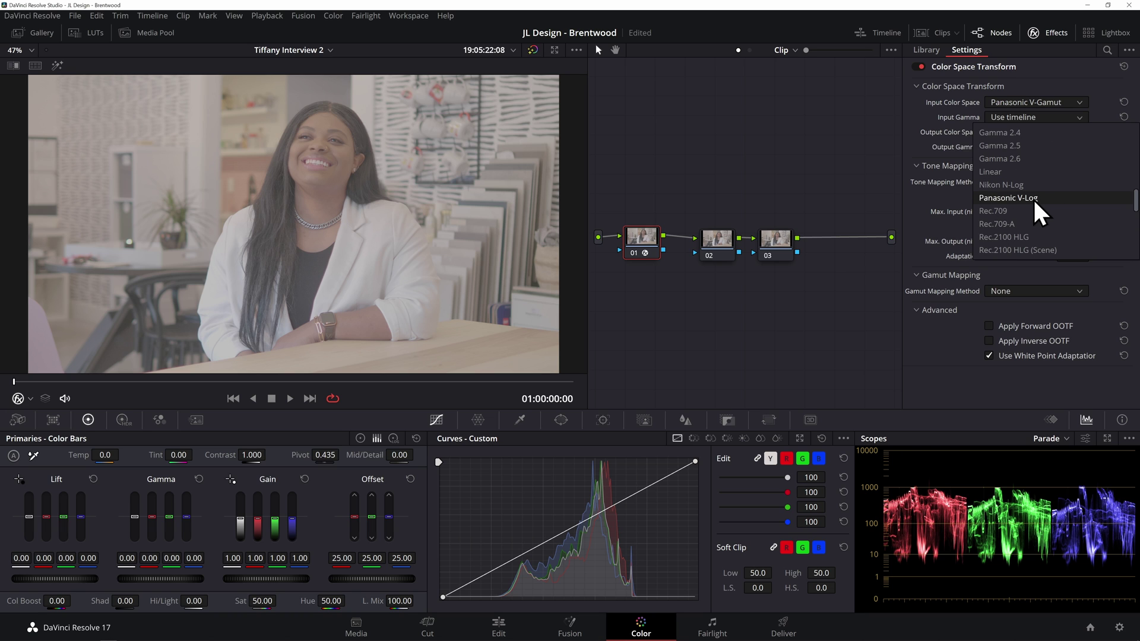
scroll(1031, 197, up, 3)
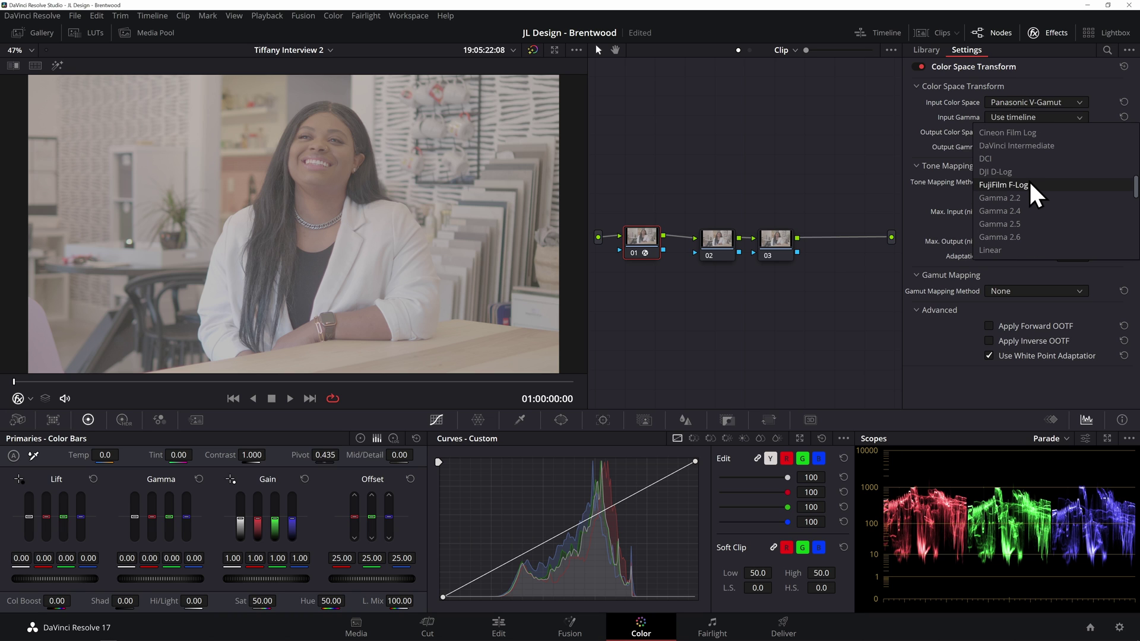
scroll(1033, 186, down, 4)
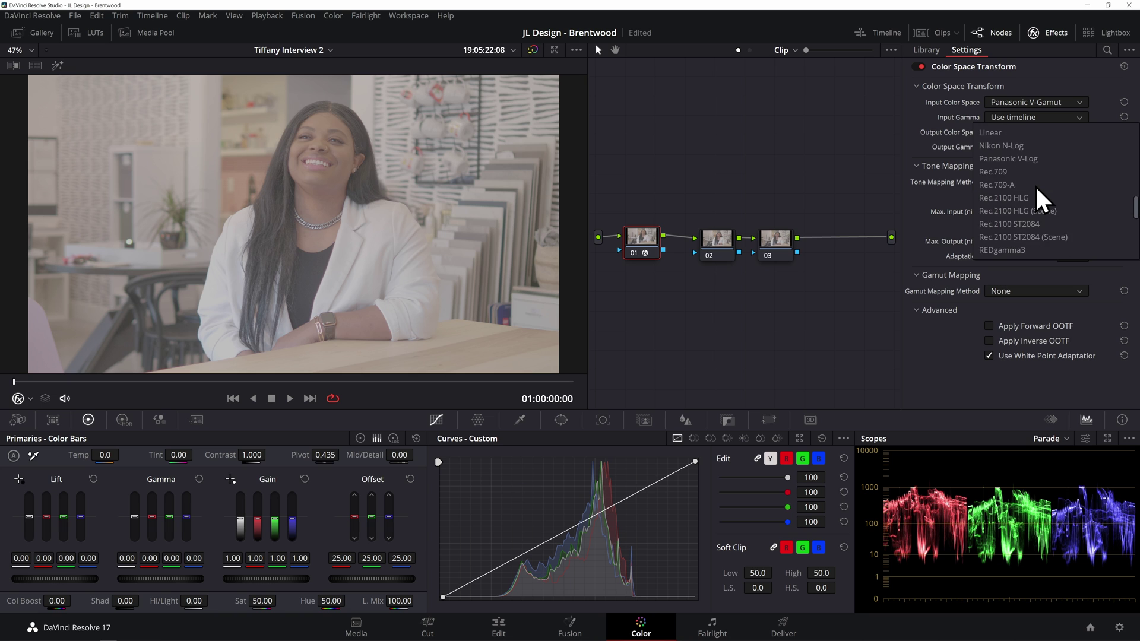
scroll(1035, 185, down, 2)
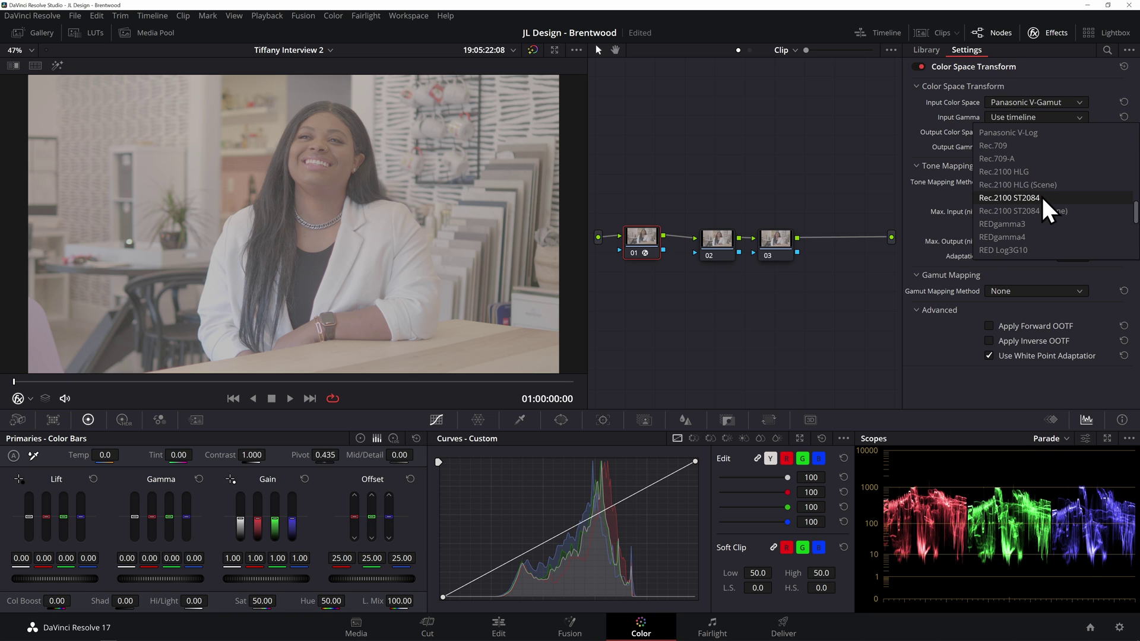
scroll(1043, 193, up, 4)
click(1041, 183)
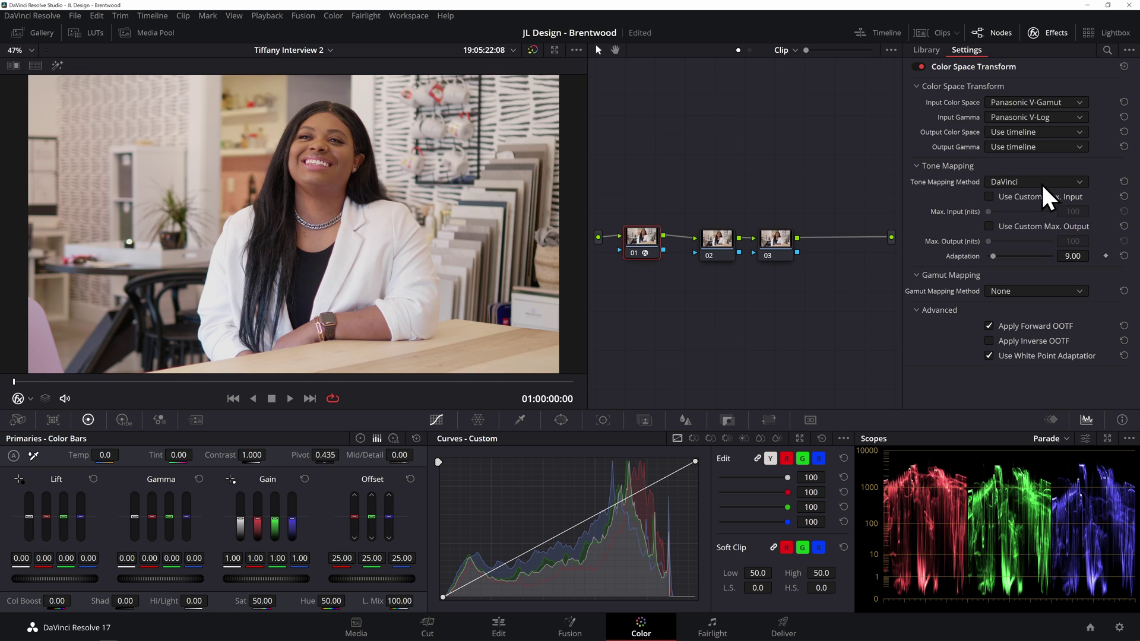
Step: Set the transform output to Blackmagic Design Wide Gamut Gen 4/5 and Blackmagic Design Film Gen 5 gamma
click(1027, 133)
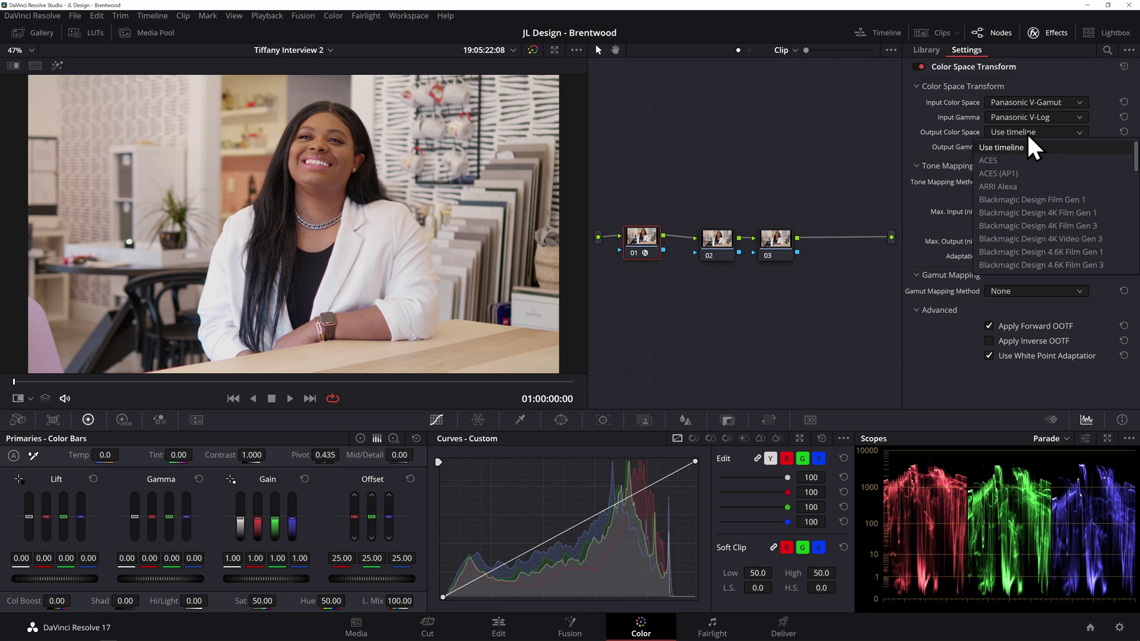
scroll(1057, 178, down, 3)
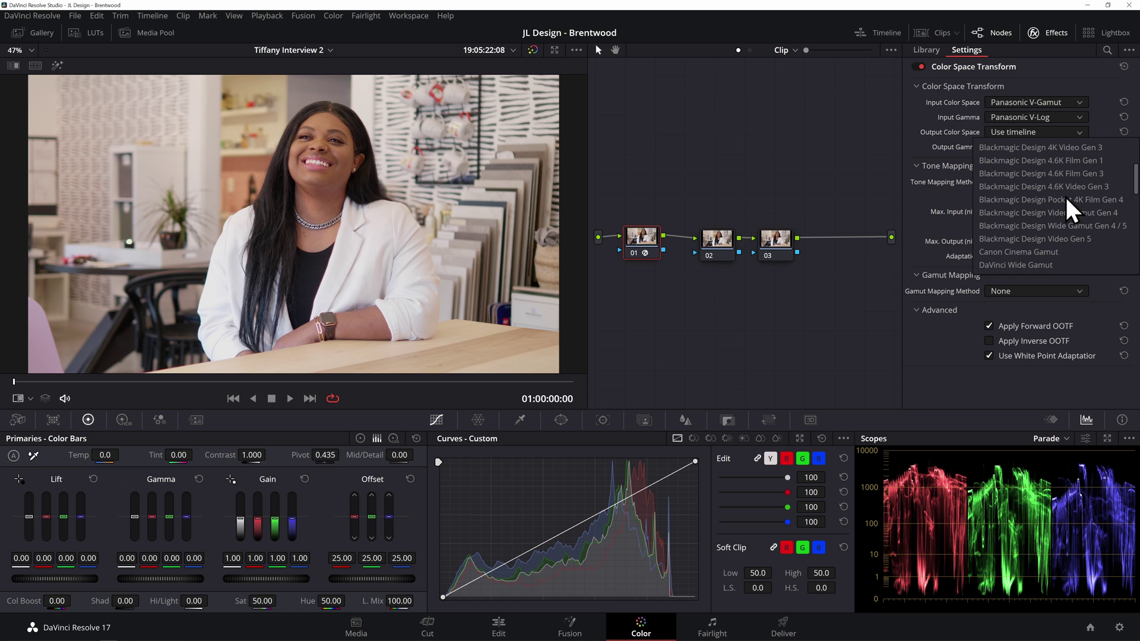
click(1096, 226)
click(1032, 147)
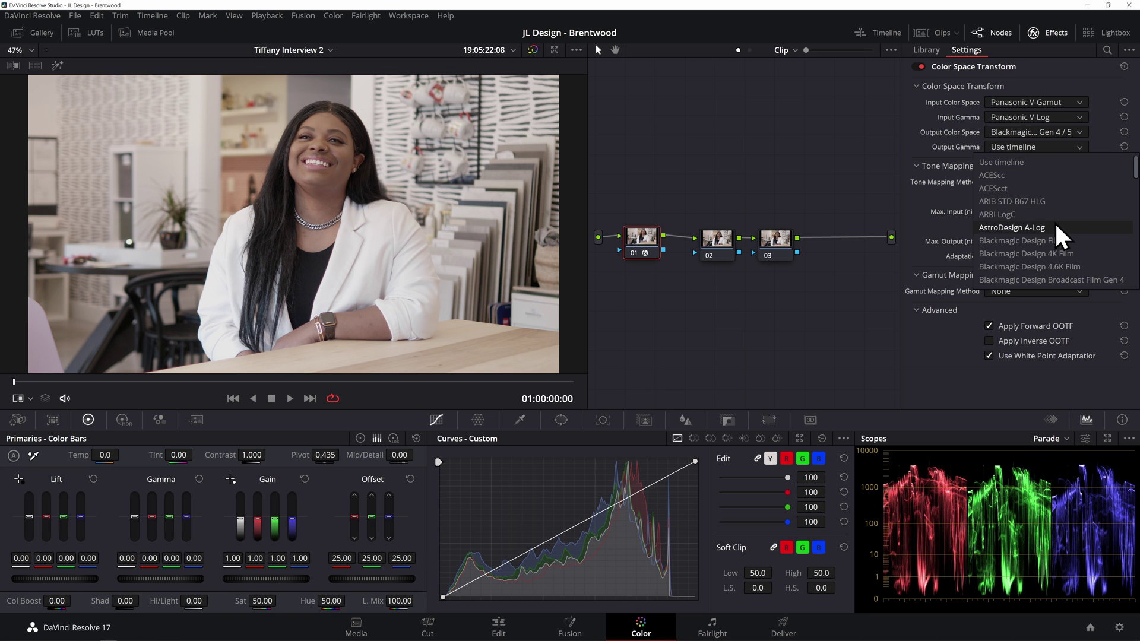
scroll(1055, 222, down, 2)
scroll(1045, 190, down, 1)
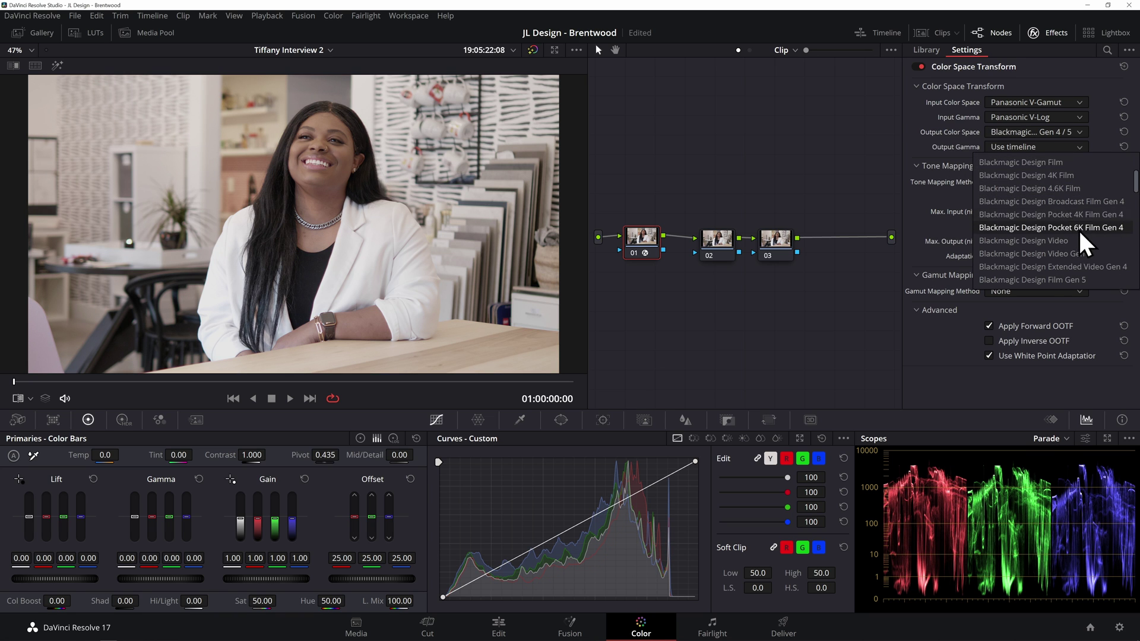
click(1073, 253)
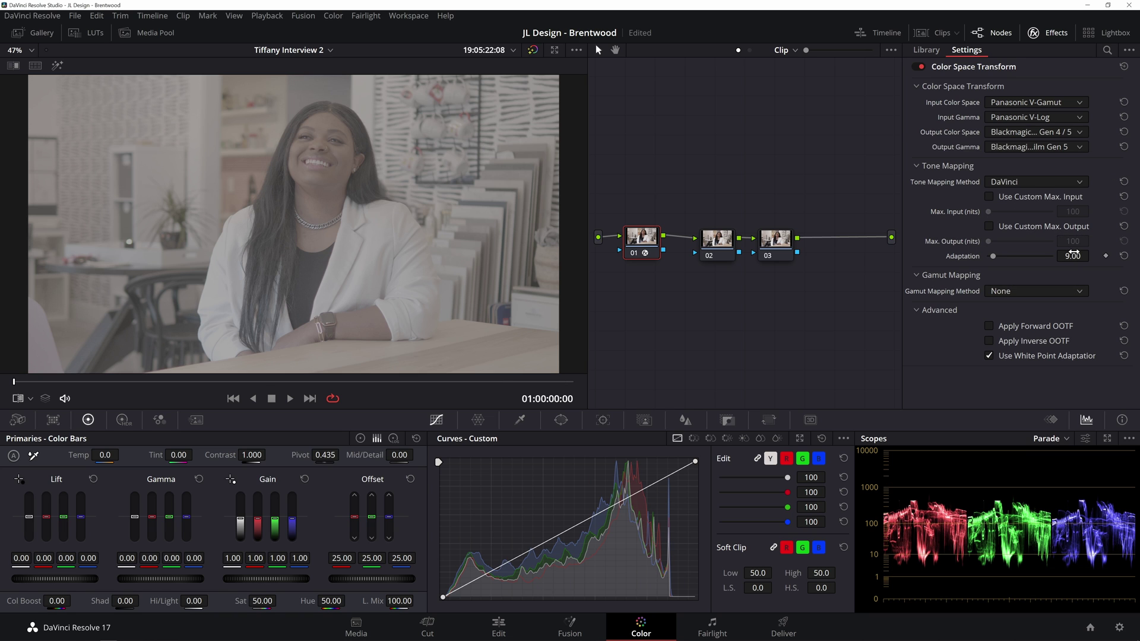
click(1048, 33)
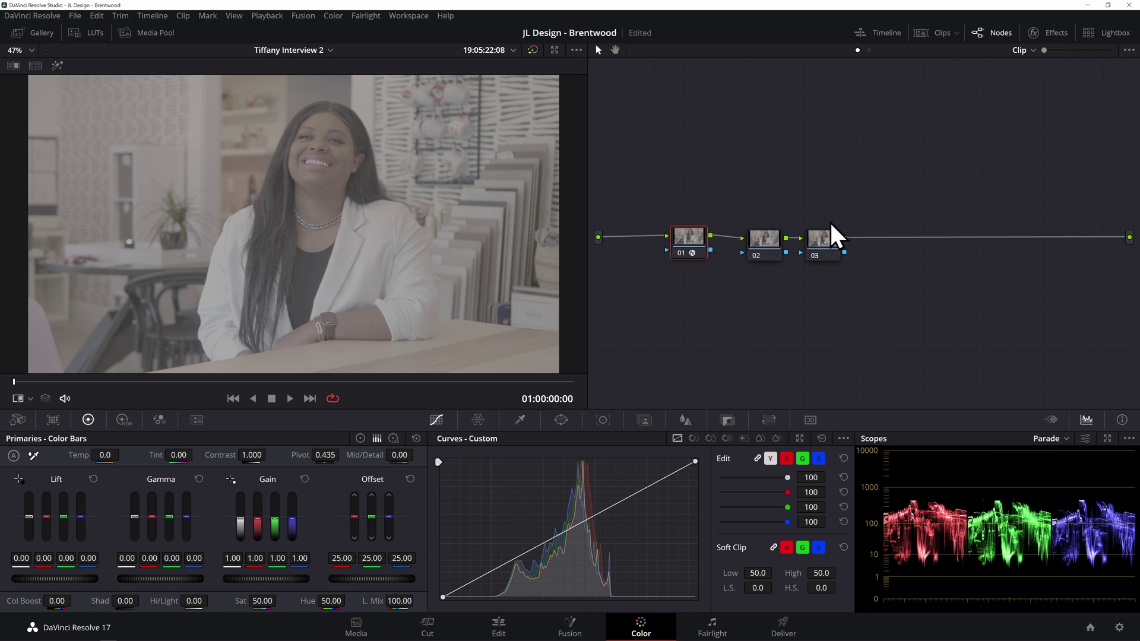
Step: Apply the Blackmagic Gen 5 Film to Extended Video LUT to Angle 2's node 03, then enable split-screen comparison
drag(824, 237, 857, 240)
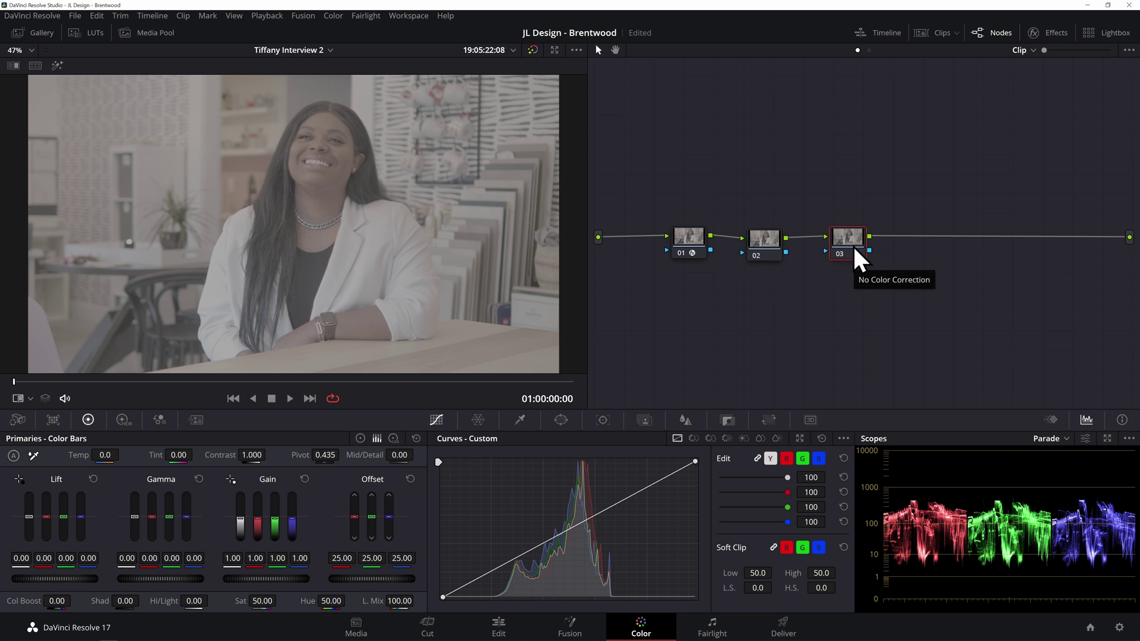
right_click(855, 248)
mouse_move(909, 380)
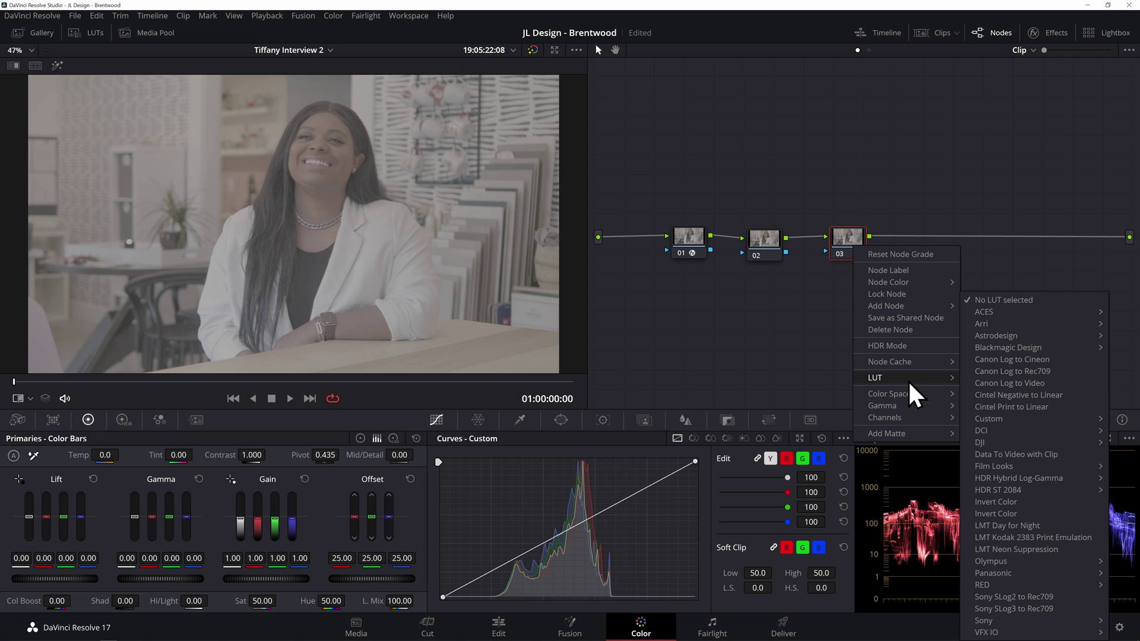
mouse_move(1041, 347)
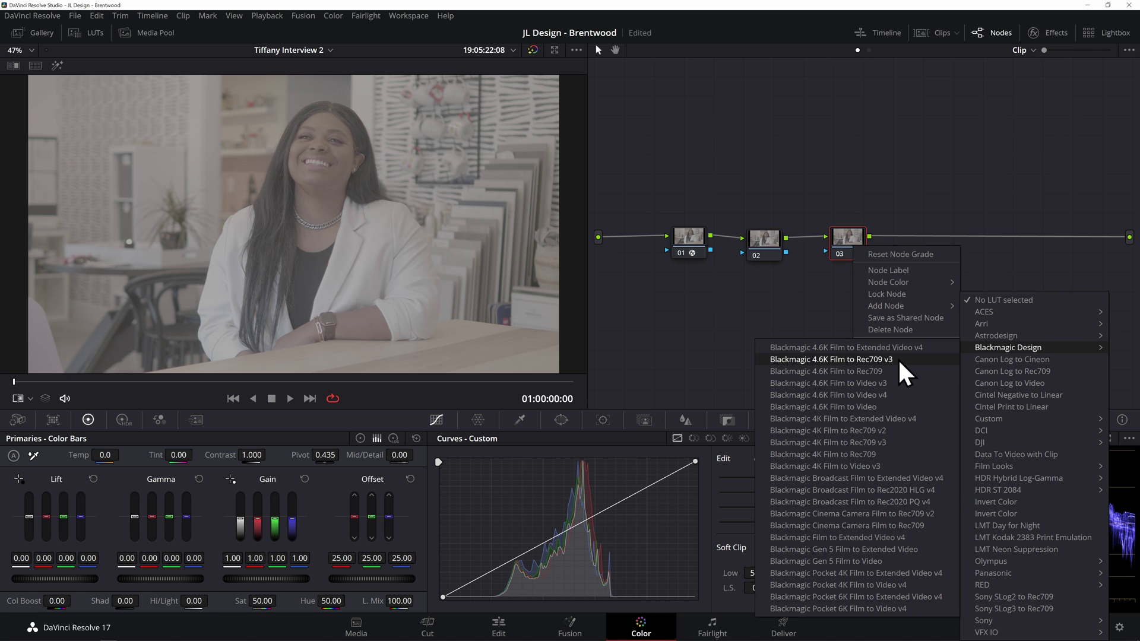
click(885, 547)
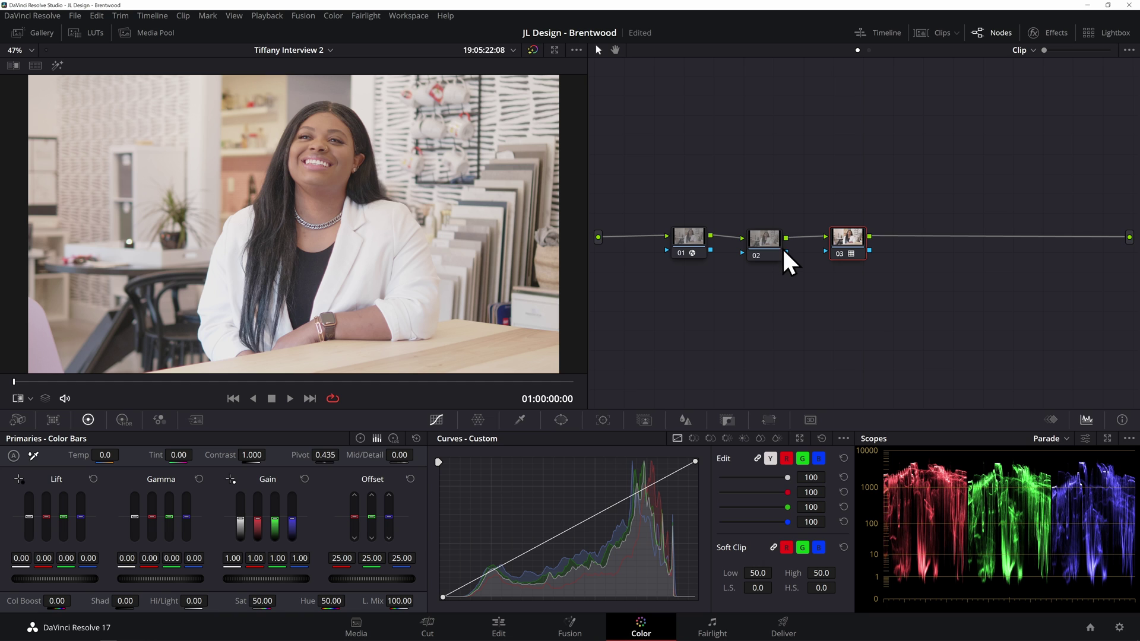
click(13, 65)
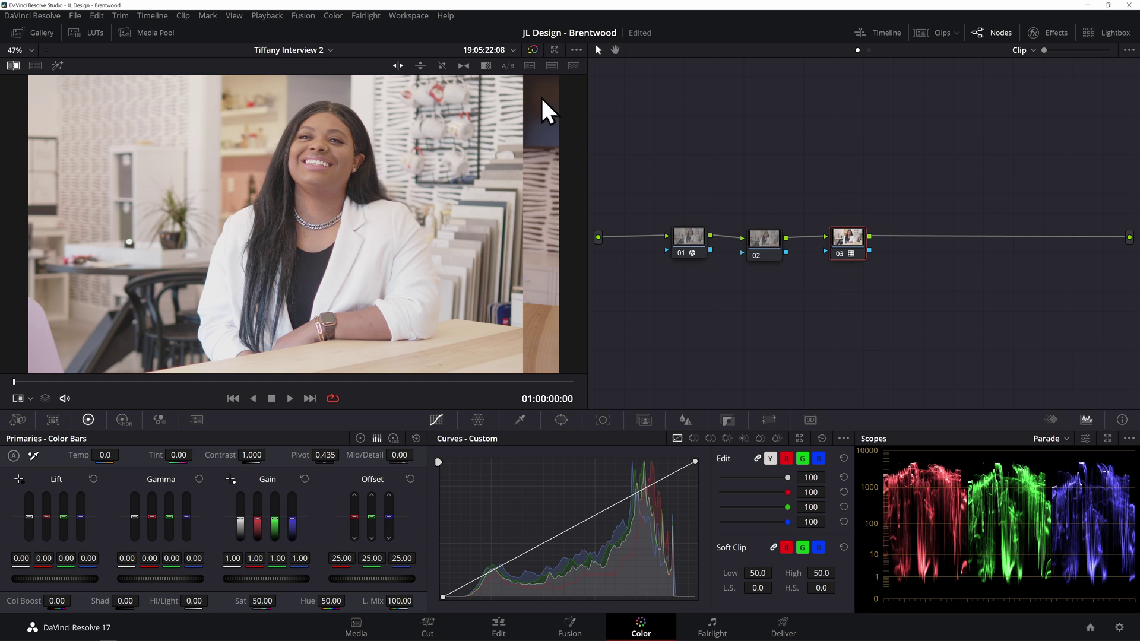
Step: Darken node 02's shadows with two custom-curve points, checking them against the reference still with the wipe
drag(522, 196, 268, 215)
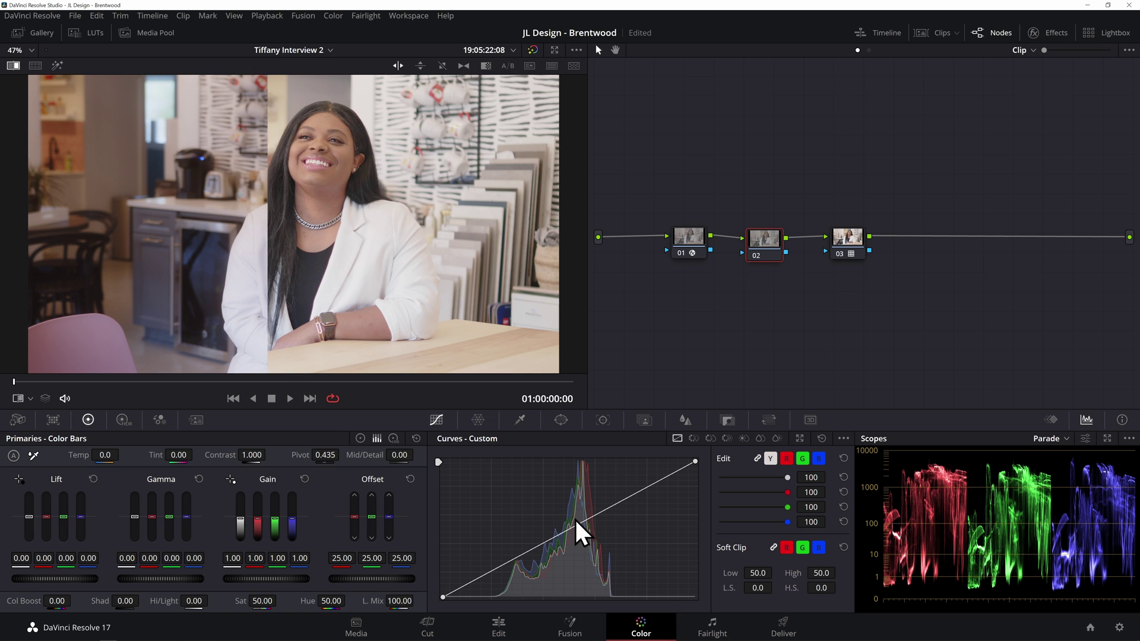
click(481, 576)
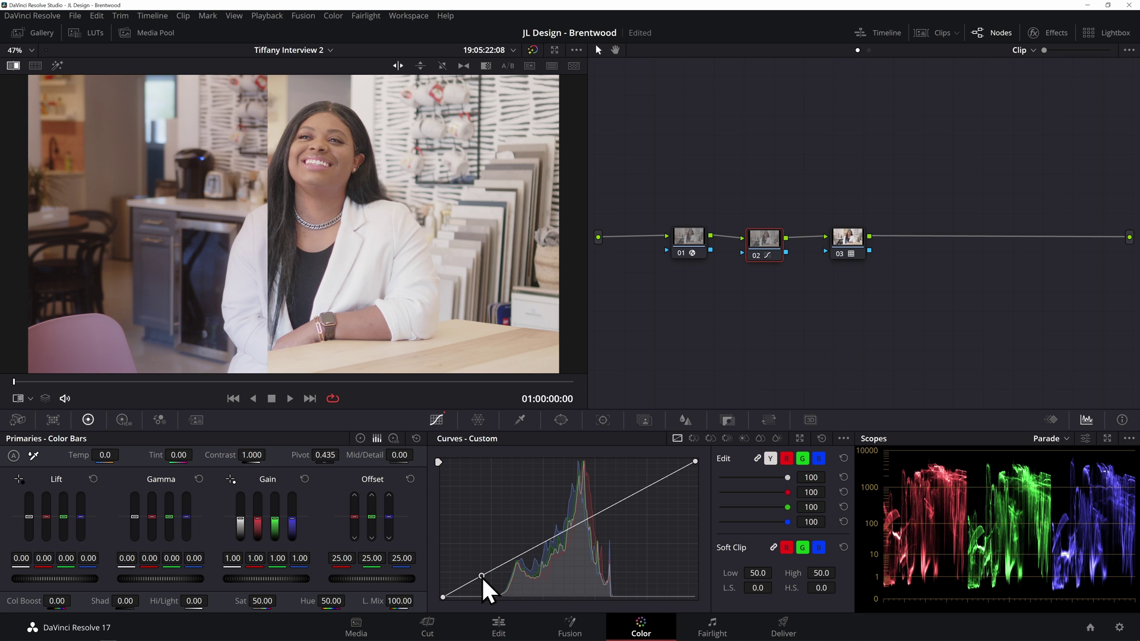
drag(482, 577, 486, 583)
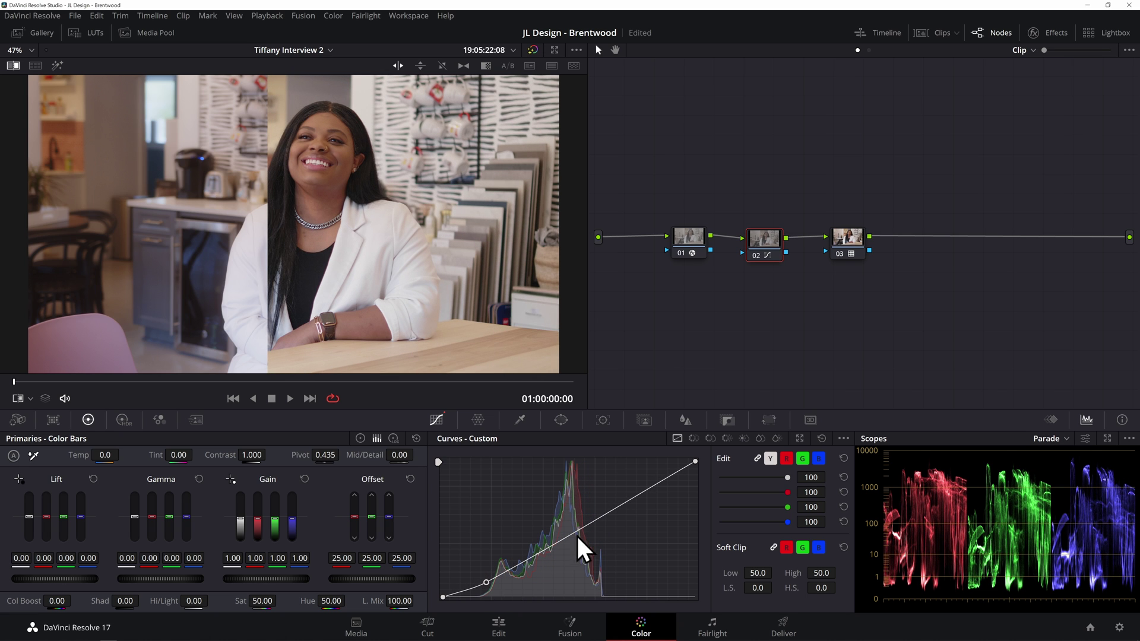
click(536, 557)
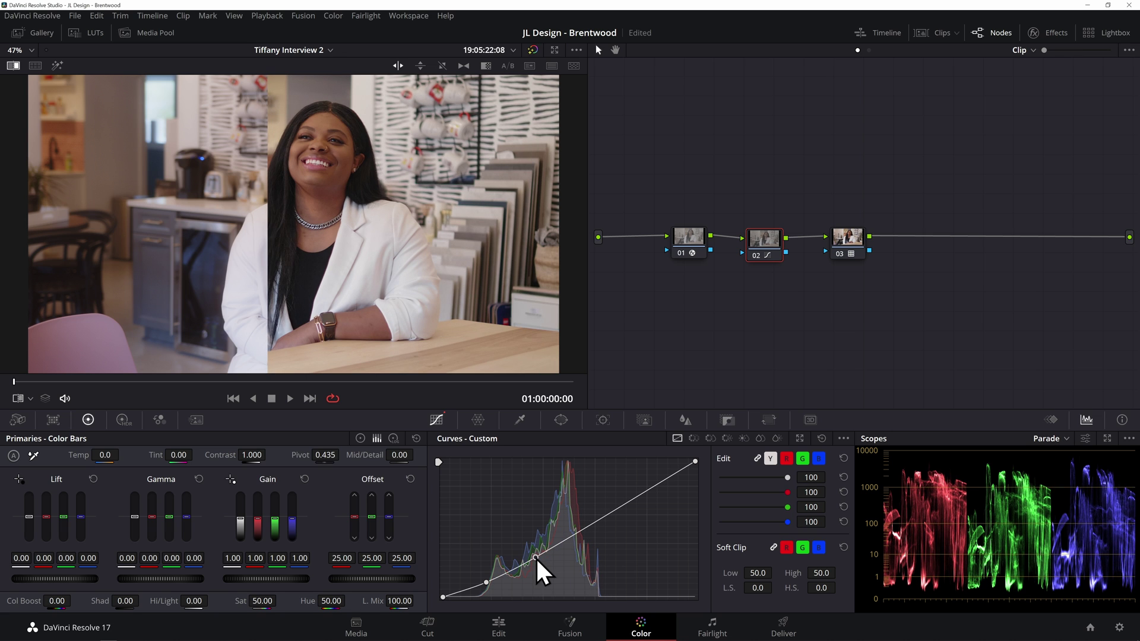
drag(267, 178, 429, 207)
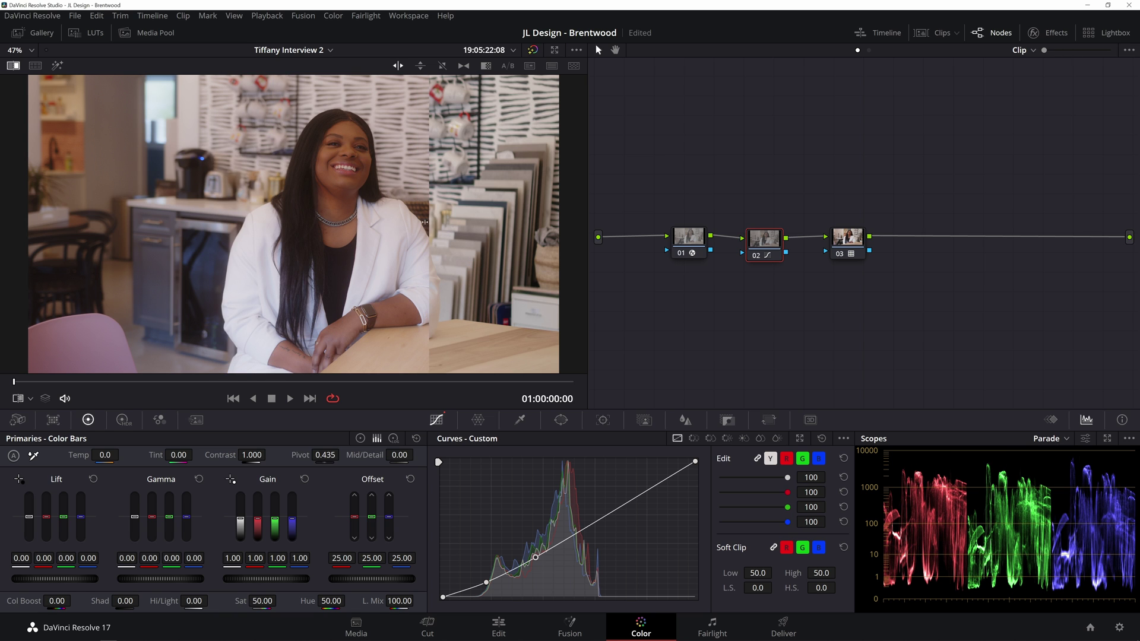
drag(424, 225, 533, 239)
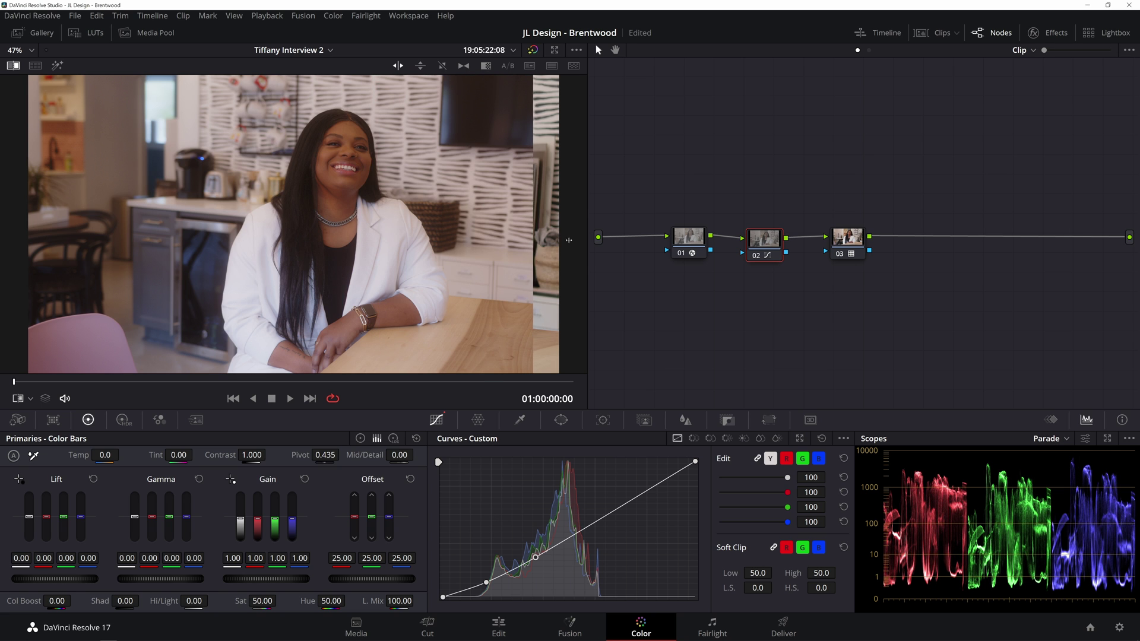
Step: Disable video track V2 on the Edit page to reveal the Angle 1 clip
click(499, 627)
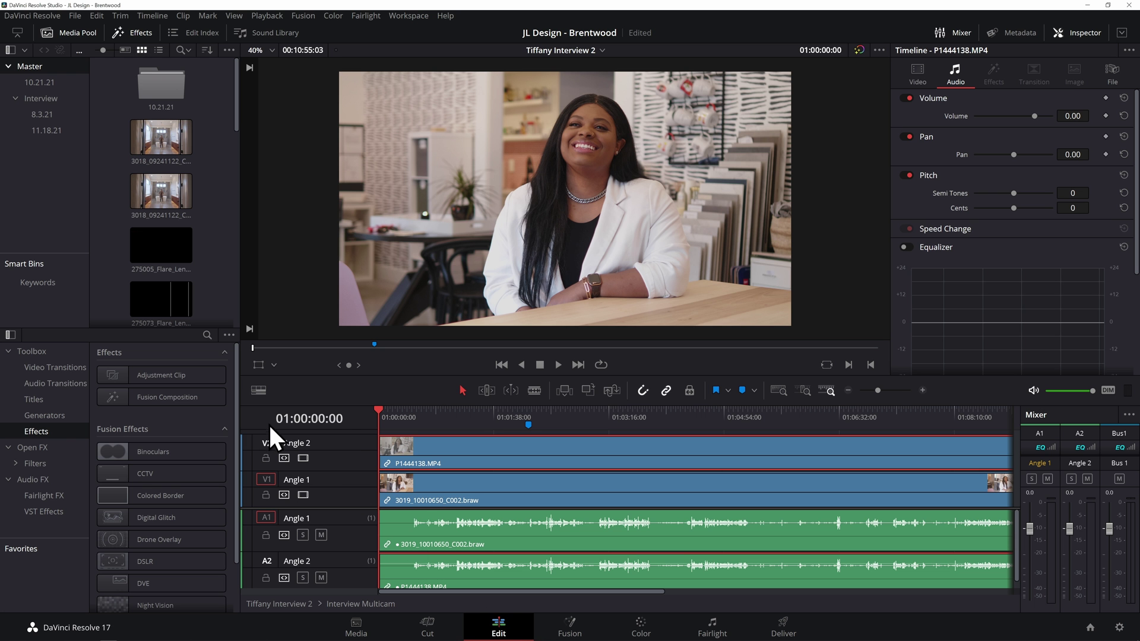
click(302, 457)
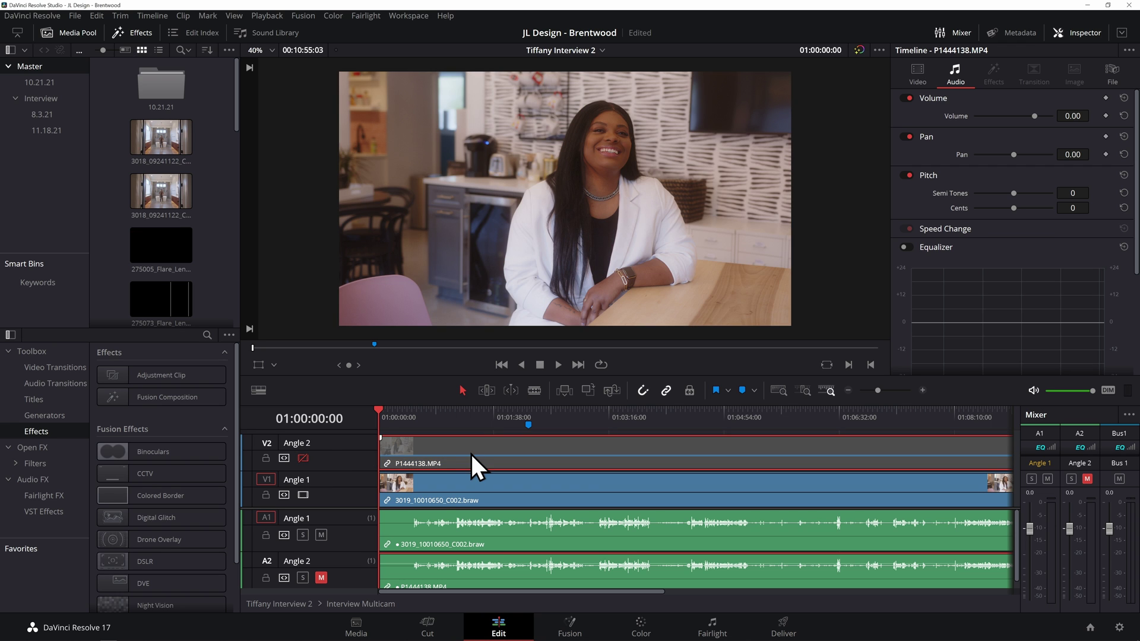
click(641, 627)
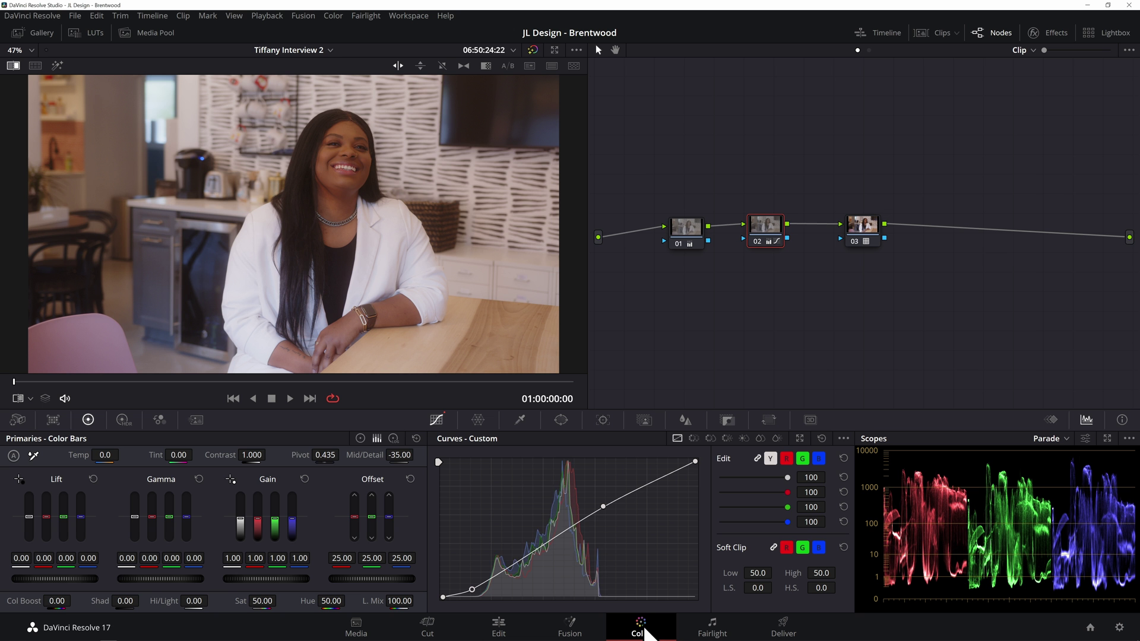
Step: Select node 02 and shift its Log-wheel Shadow balance slightly toward blue
mouse_move(773, 236)
mouse_down()
mouse_move(795, 219)
mouse_move(789, 239)
mouse_up()
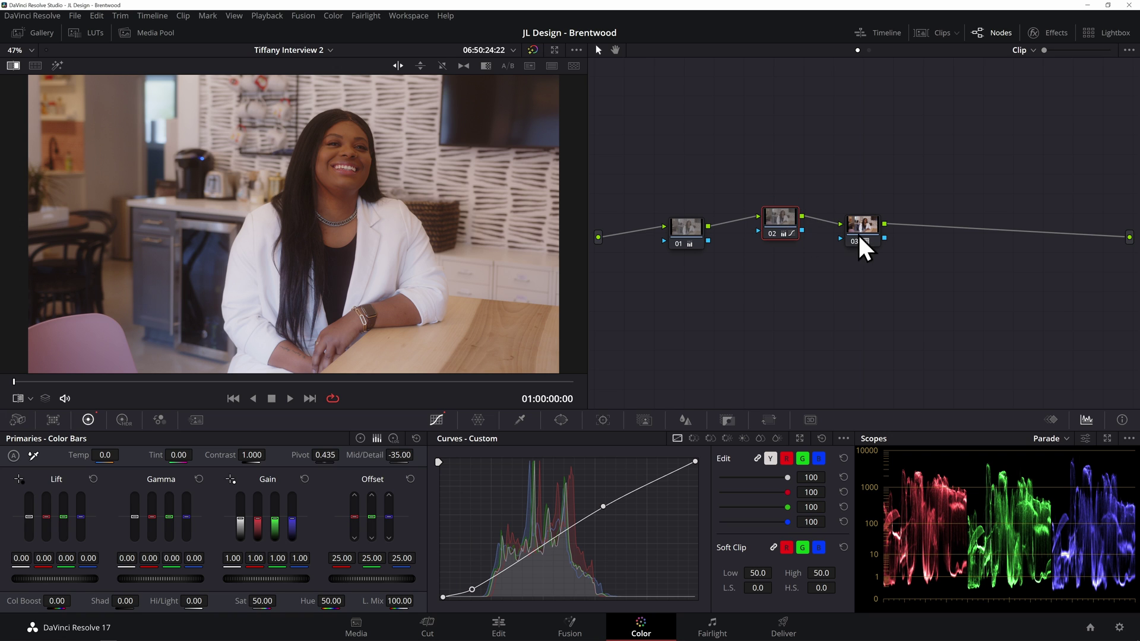
drag(865, 247, 872, 245)
click(786, 237)
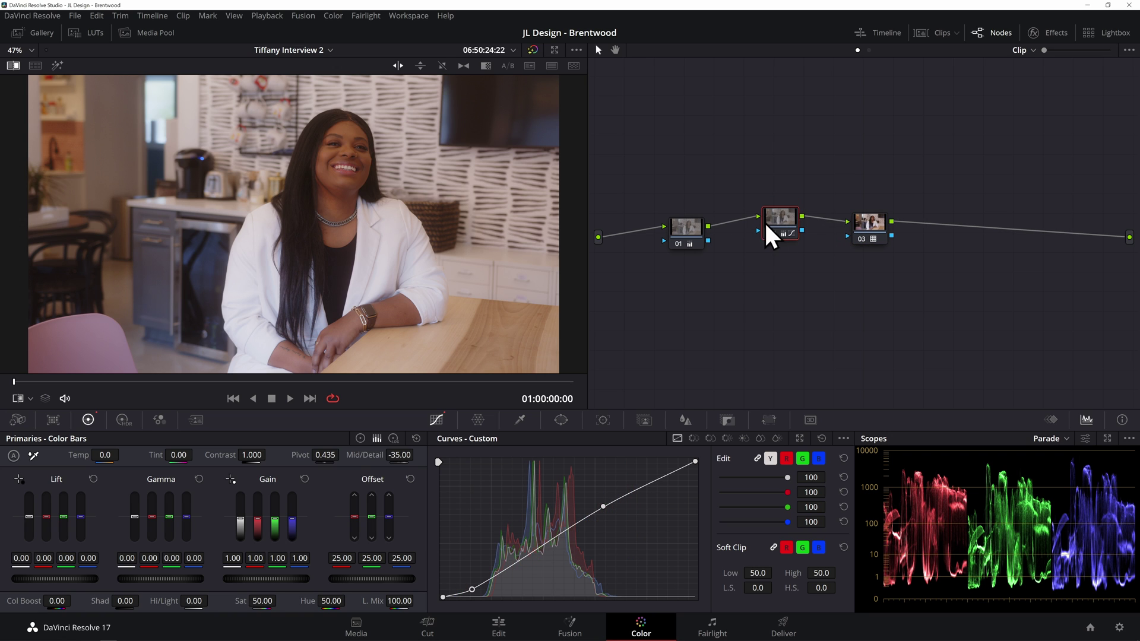
click(395, 440)
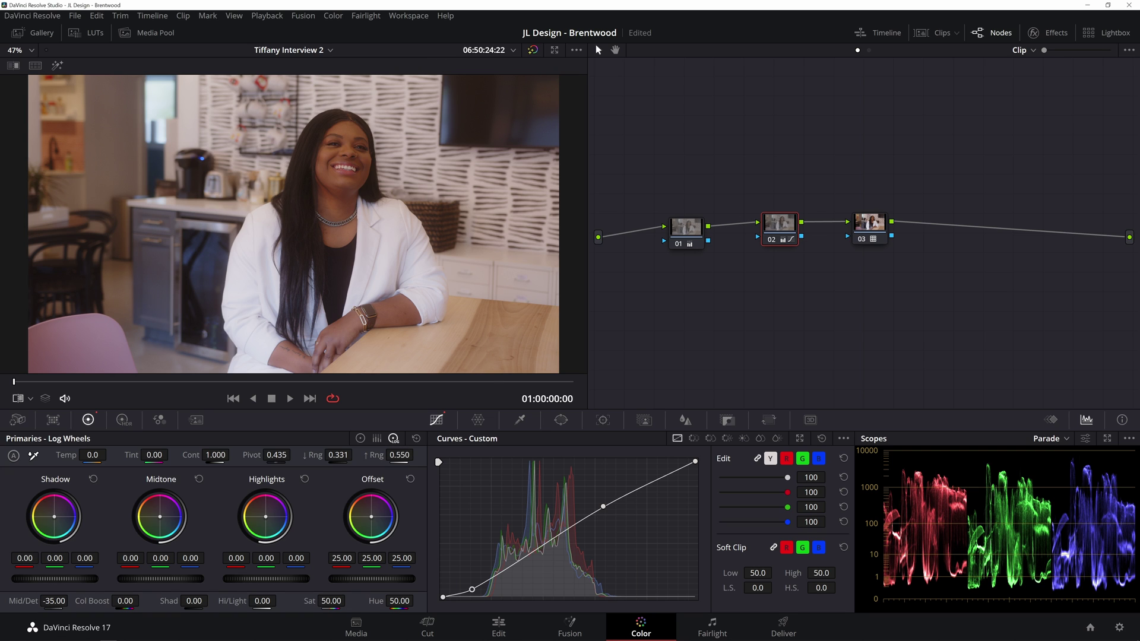
drag(55, 517, 56, 517)
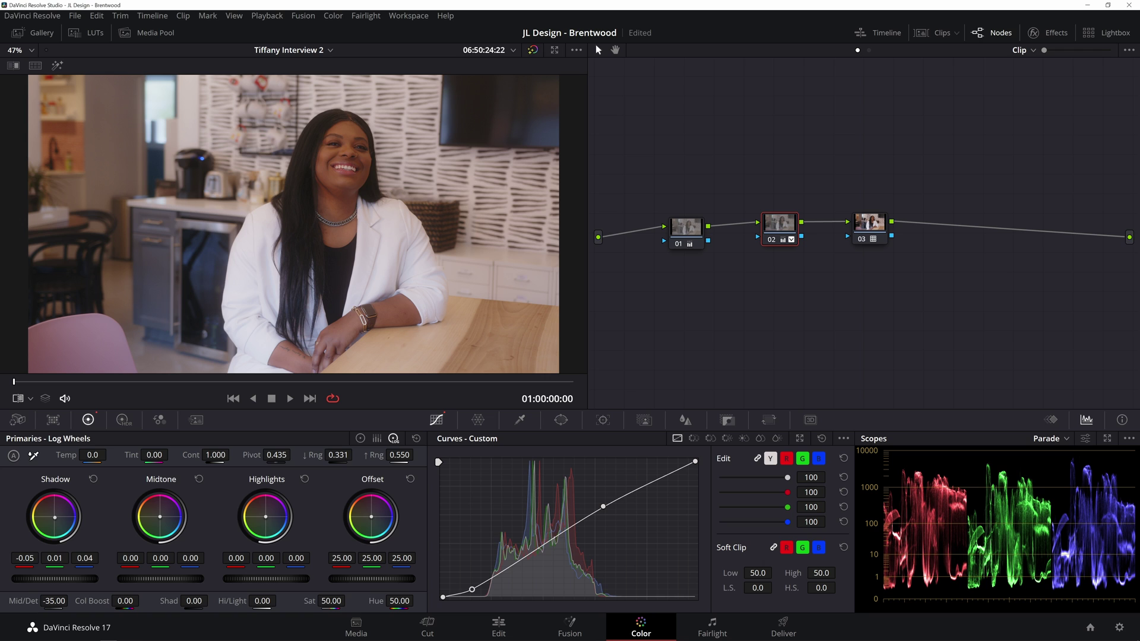
drag(56, 517, 55, 518)
Step: Widen the low range, darken shadows to -0.12/-0.05/-0.01, and lift the low and midtone curve points
drag(348, 455, 356, 455)
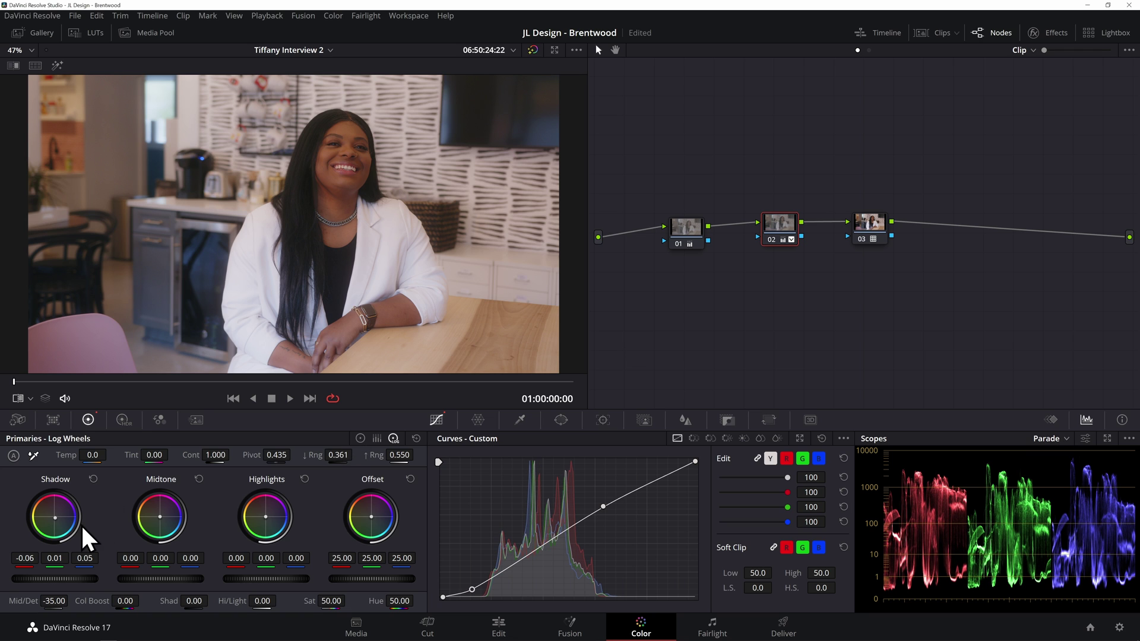
drag(55, 579, 47, 578)
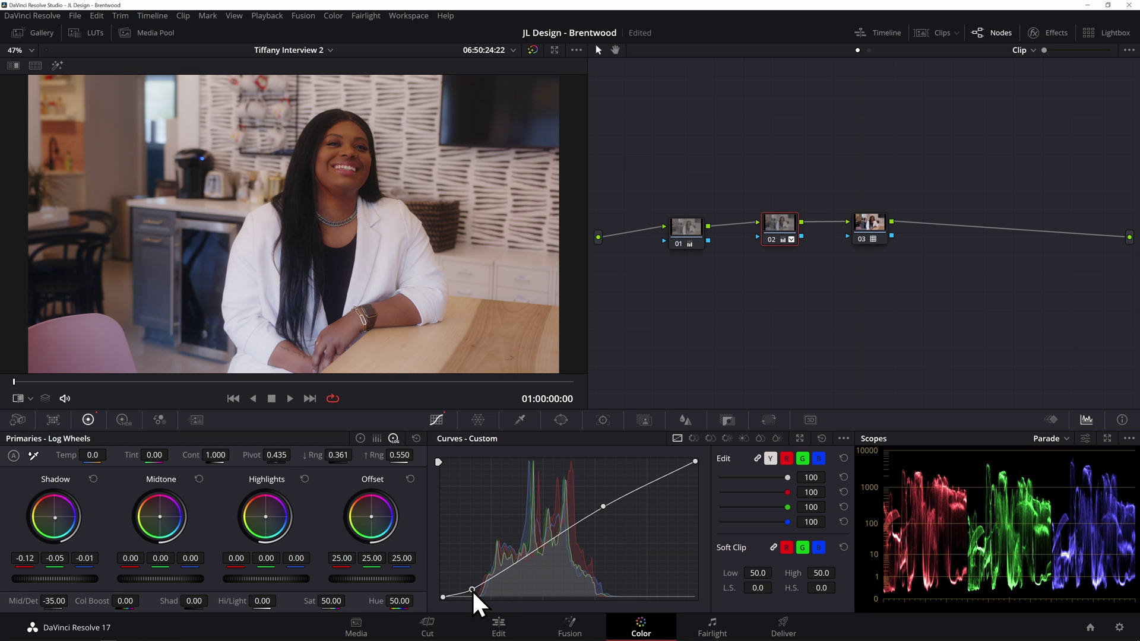
drag(472, 589, 471, 588)
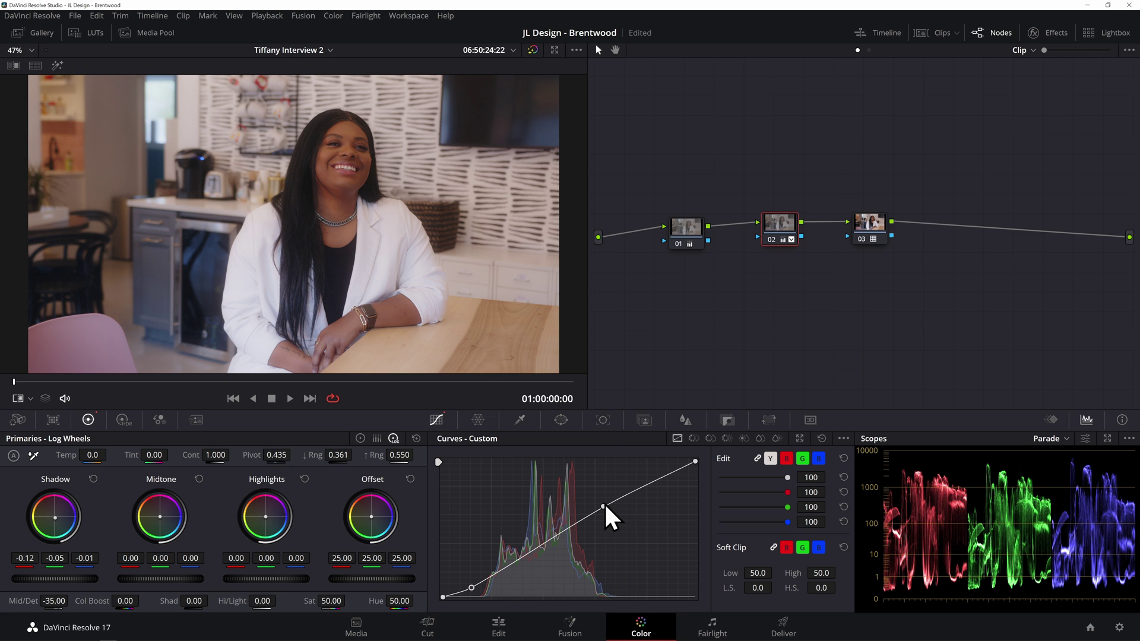
drag(605, 507, 604, 504)
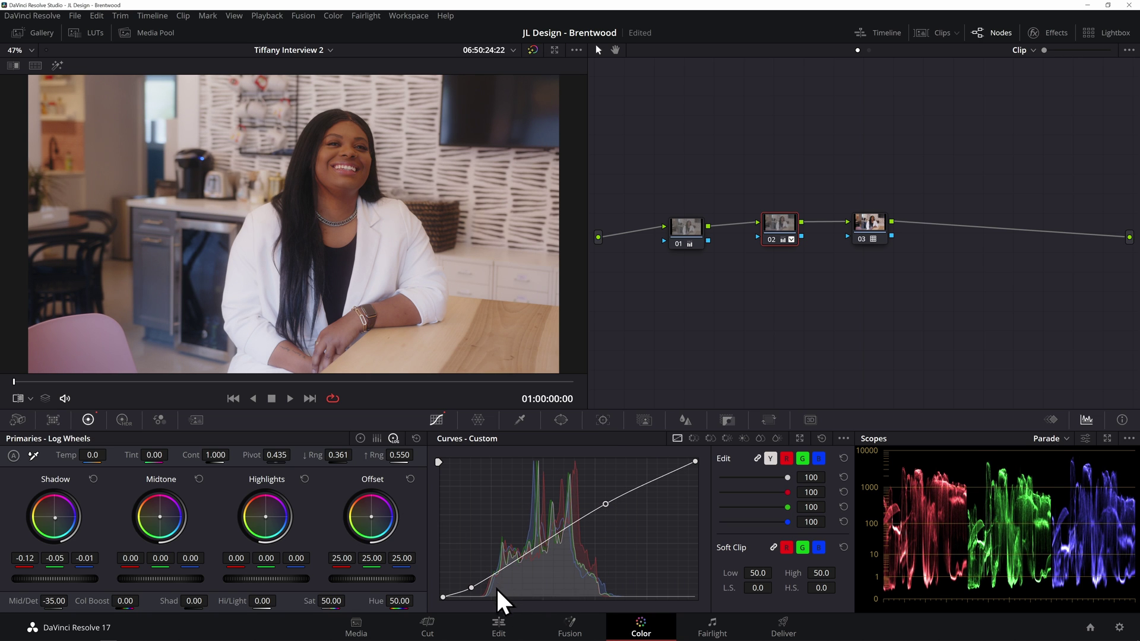
click(26, 30)
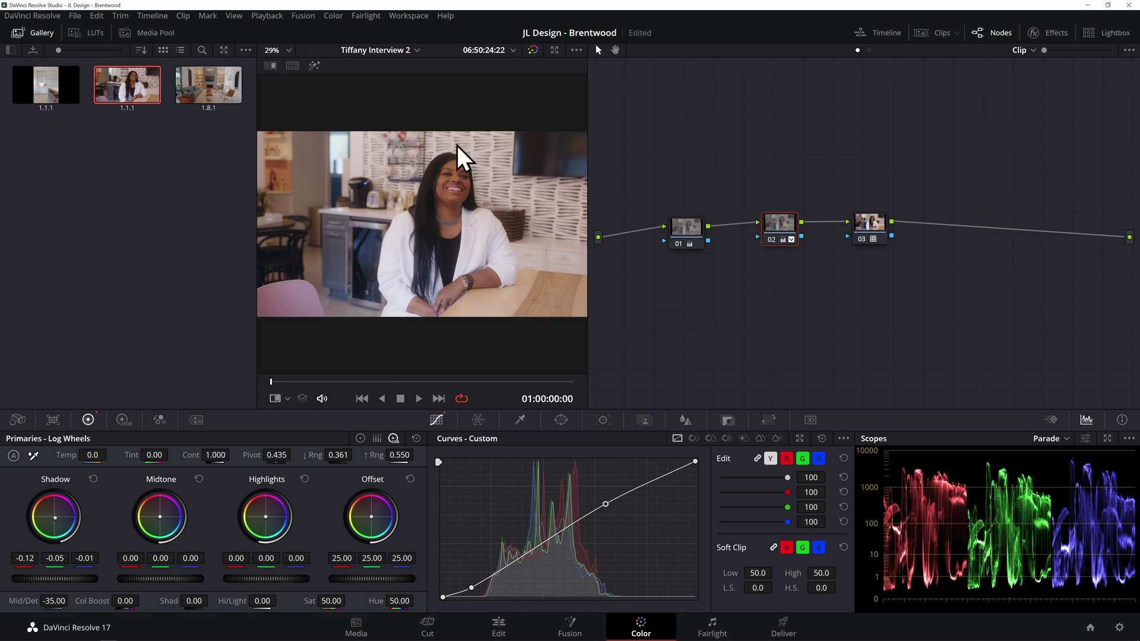
Step: Grab the current frame as still 1.1.2 and delete the outdated still 1.1.1
right_click(376, 205)
click(402, 212)
right_click(132, 75)
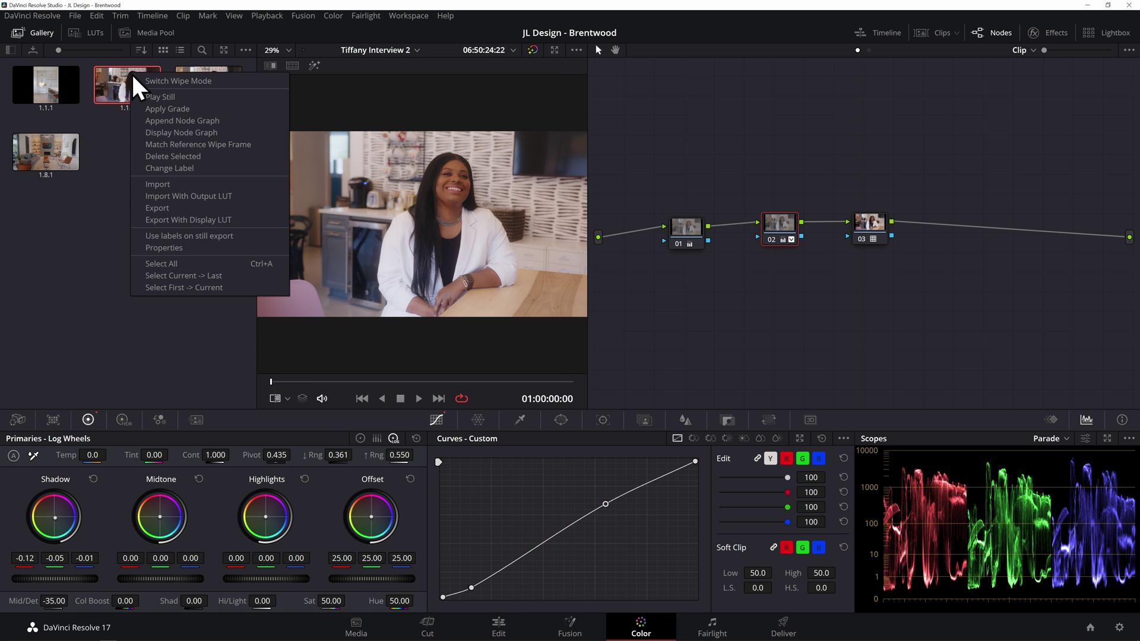
click(188, 157)
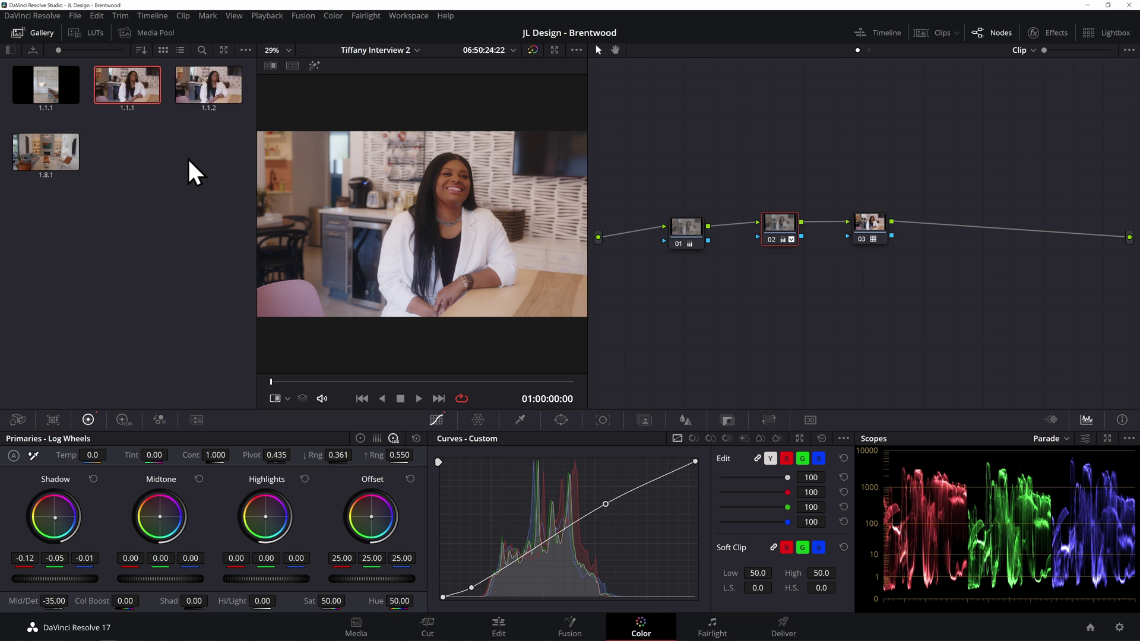
Step: Re-enable the V2 video track so the P1444138.MP4 Angle 2 shot plays again
click(501, 624)
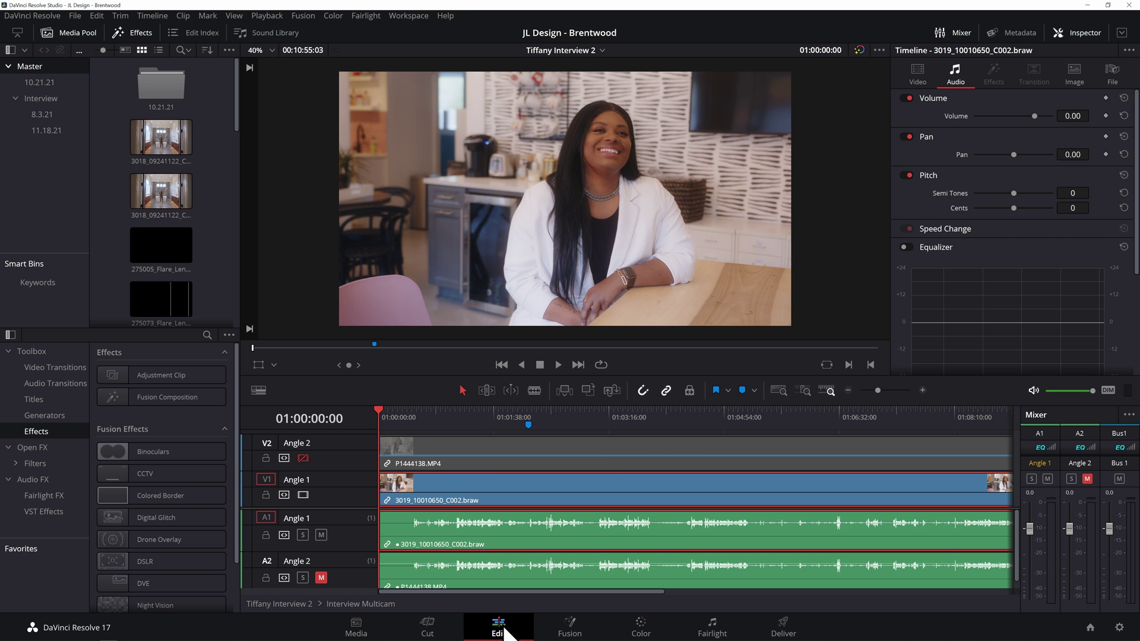
click(303, 458)
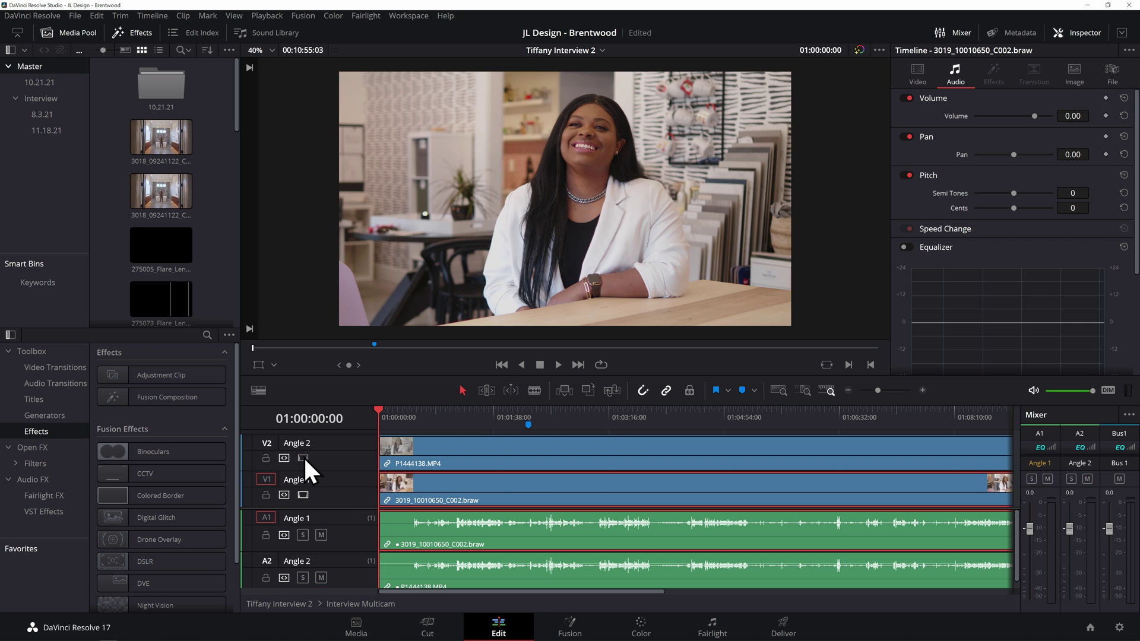
click(644, 627)
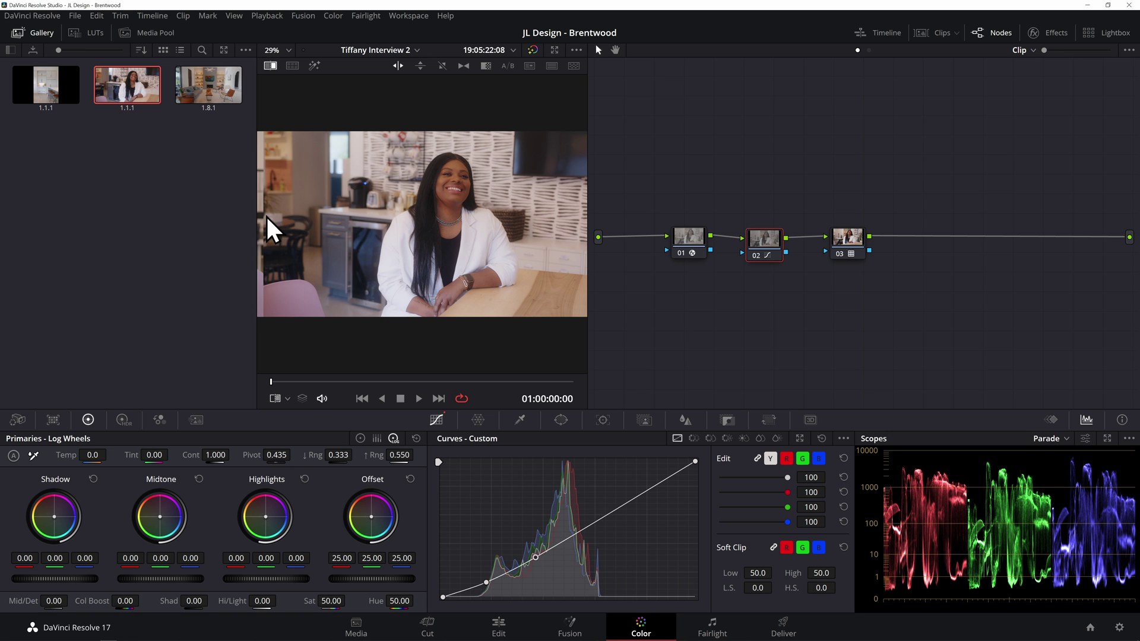
Step: Drag the wipe line across the viewer to set Angle 2 beside the gallery reference still
drag(265, 215, 454, 237)
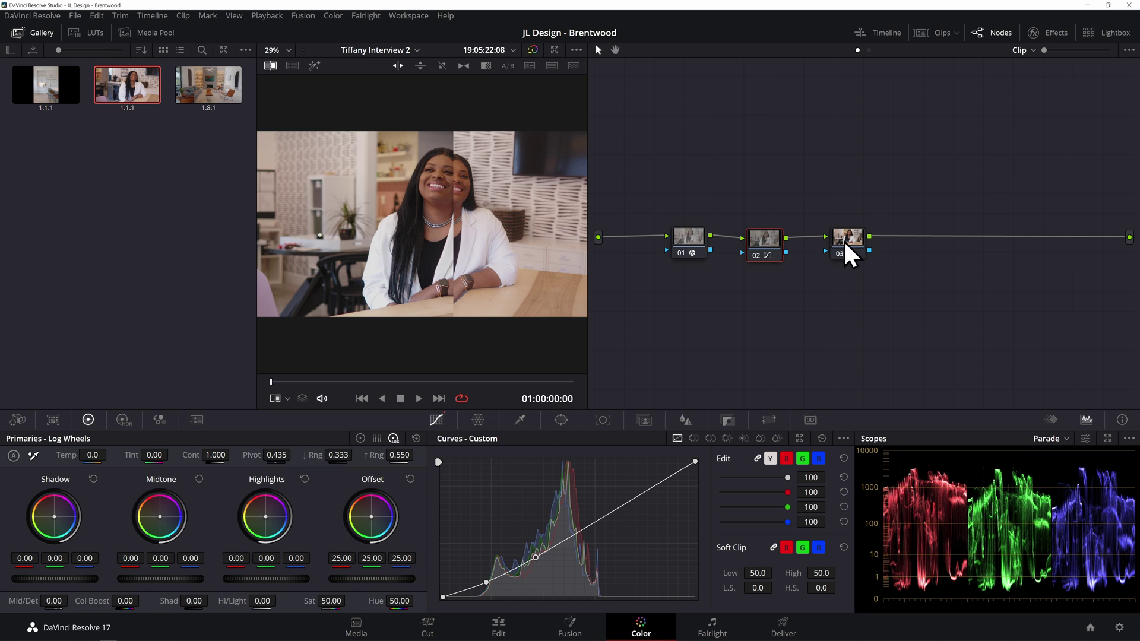
drag(473, 219, 441, 241)
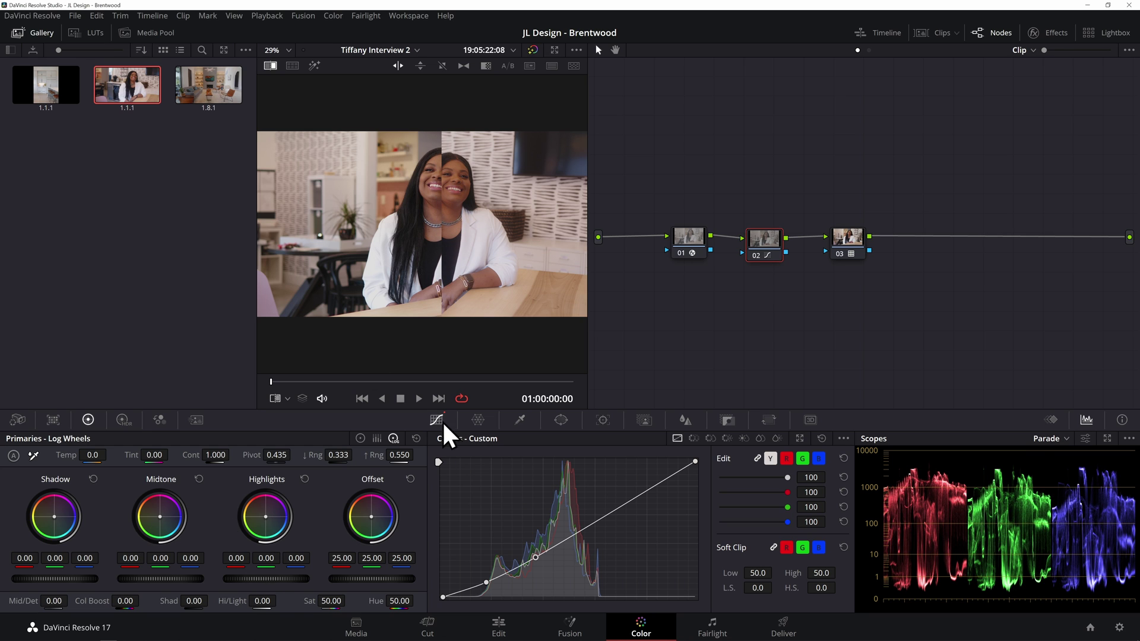
Step: Try a Gamma nudge in the Lift/Gamma/Gain wheels, then reset it
click(360, 438)
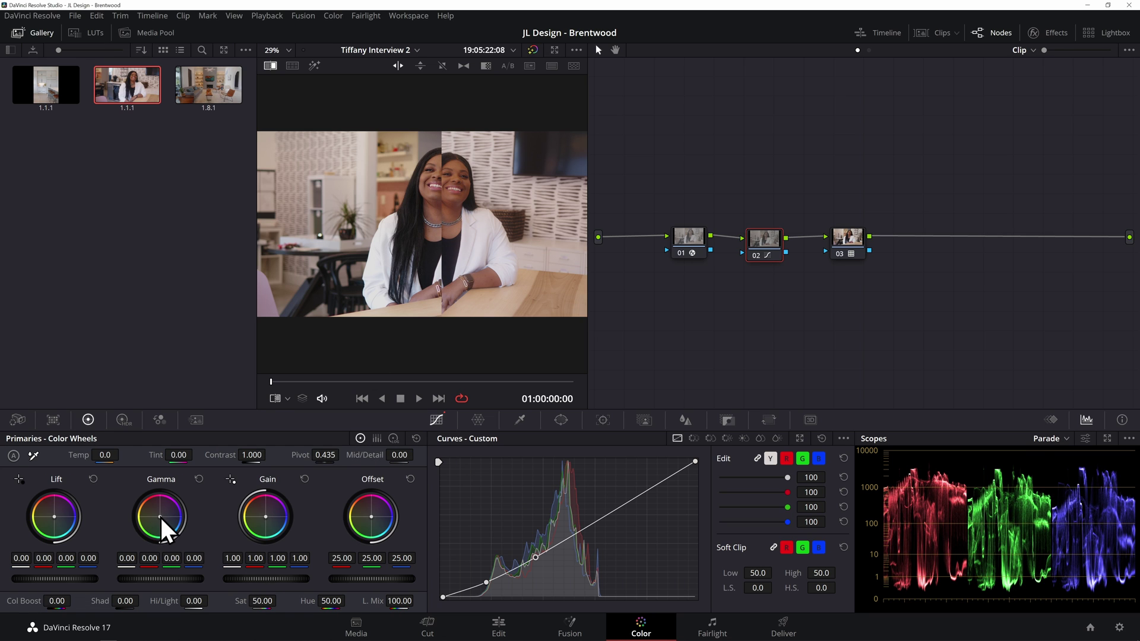
drag(159, 515, 159, 516)
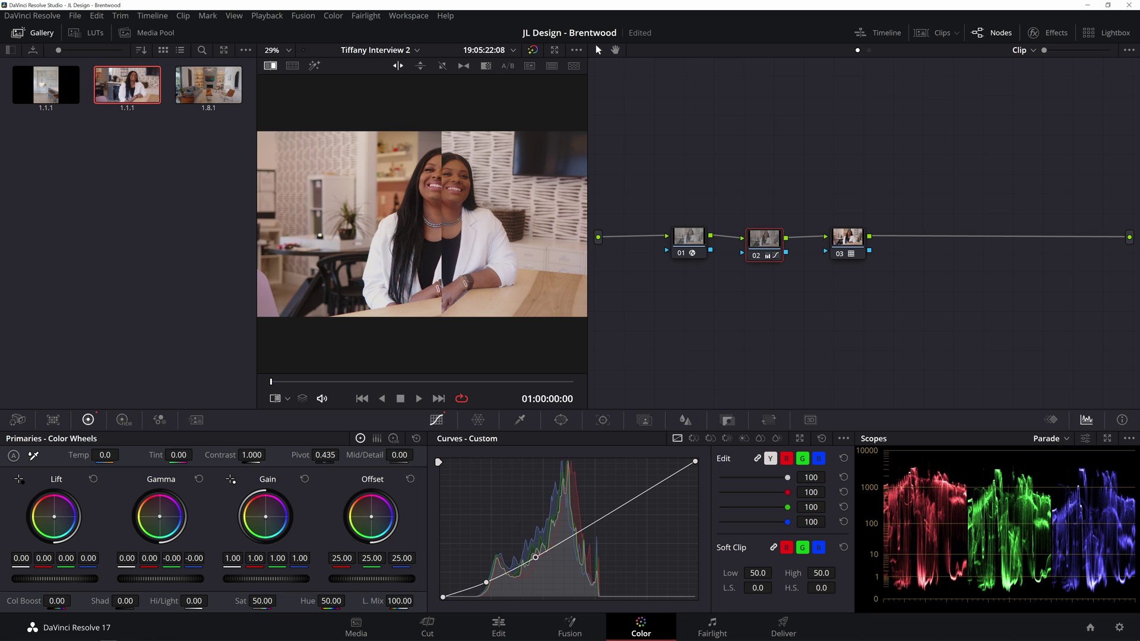
click(198, 478)
Step: In Log wheels, shift the Midtone balance toward red and set Tint to -1.50
click(393, 438)
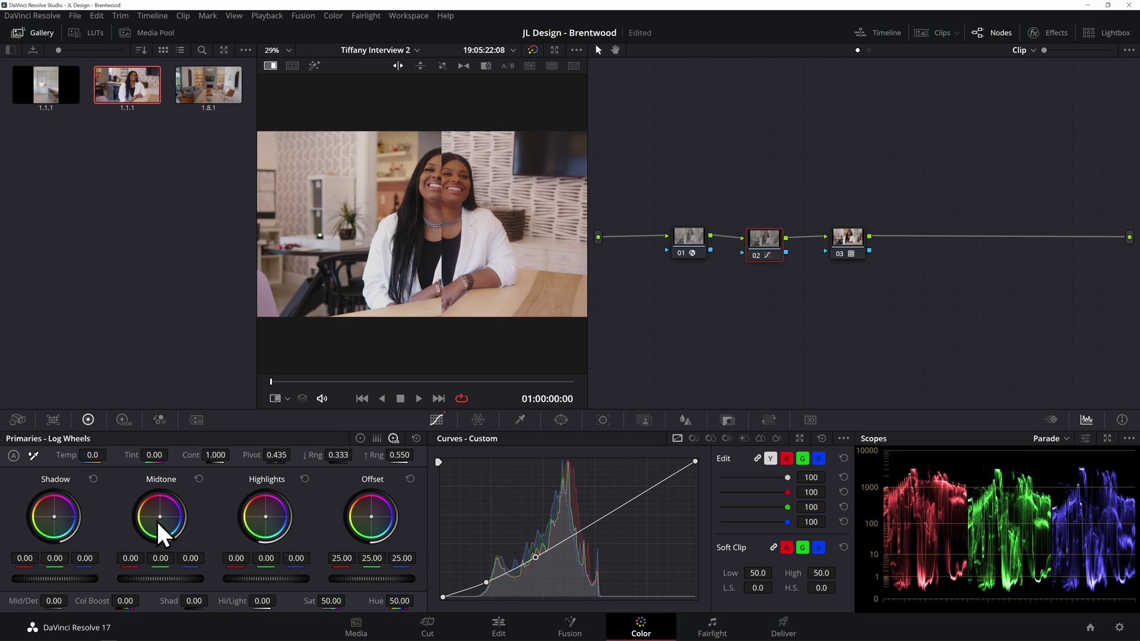
drag(161, 517, 157, 514)
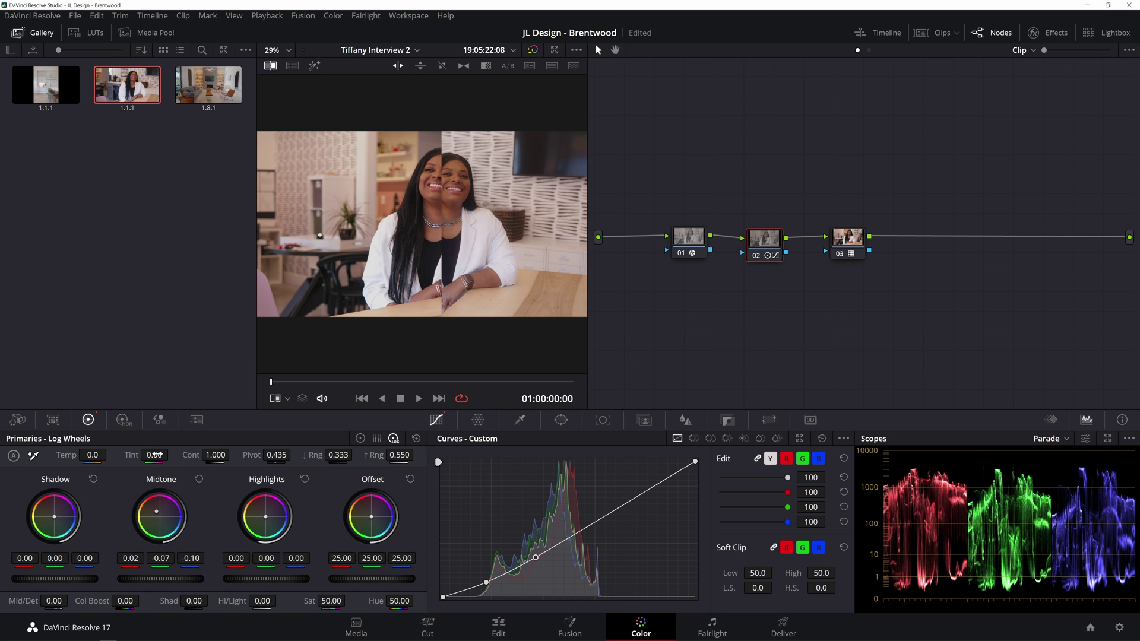
drag(156, 455, 171, 455)
Step: Reset the Shadow balance, lower the low range to 0.297, and adjust the curve's low point
double_click(55, 518)
drag(338, 455, 332, 454)
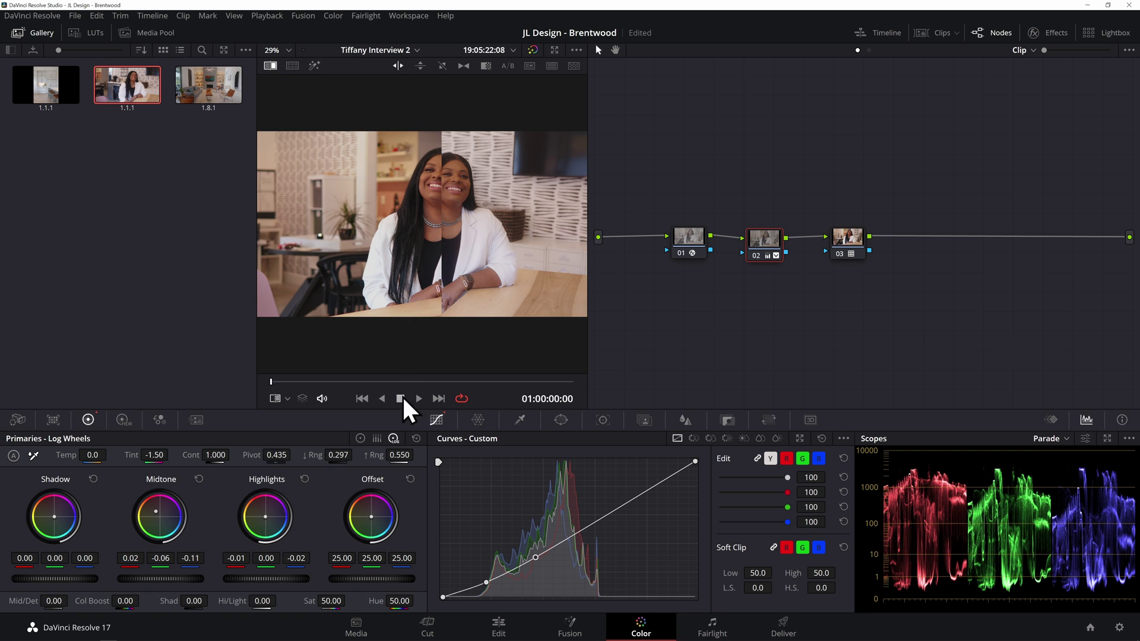
drag(486, 585, 538, 555)
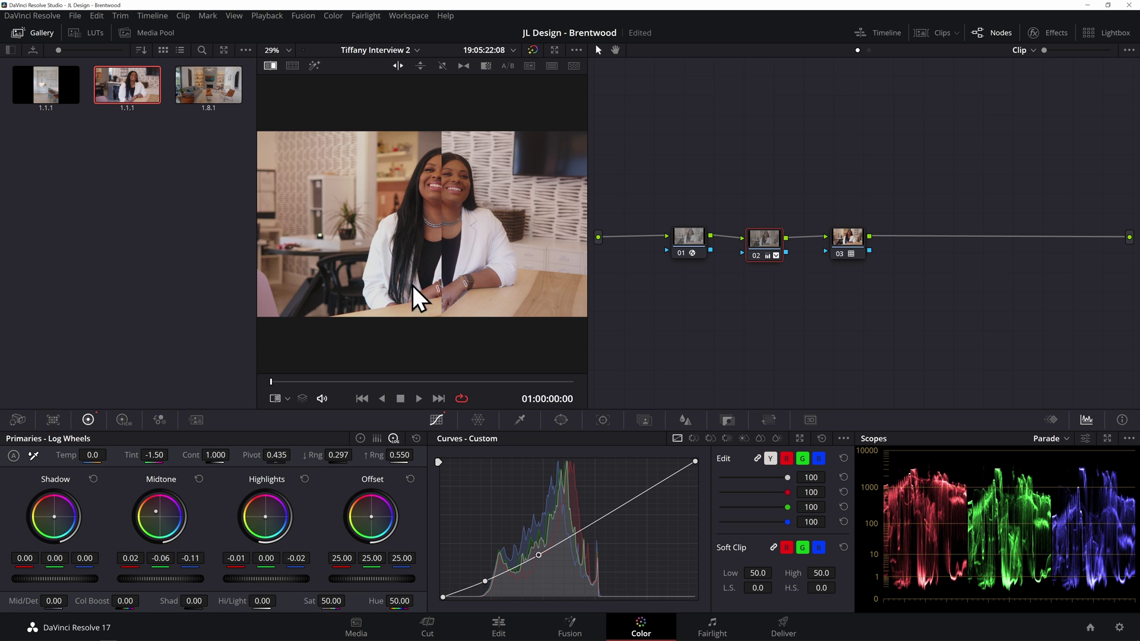
Step: Compare against the reference with the wipe and cool the highlights to -0.09/0.02/0.09
drag(463, 258, 460, 285)
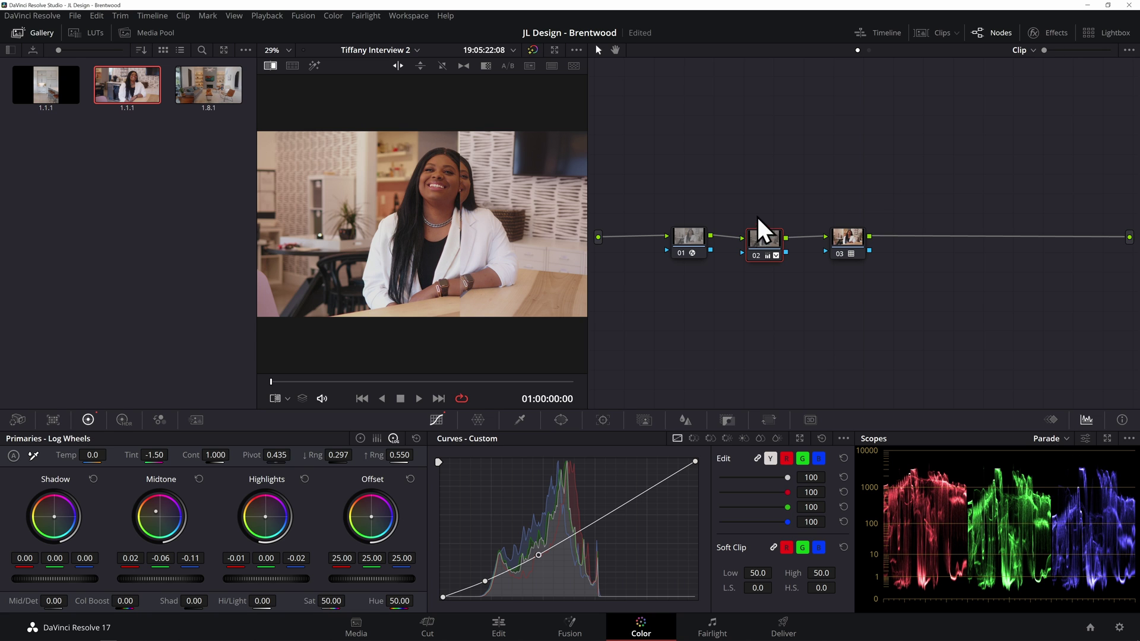
drag(427, 241, 482, 253)
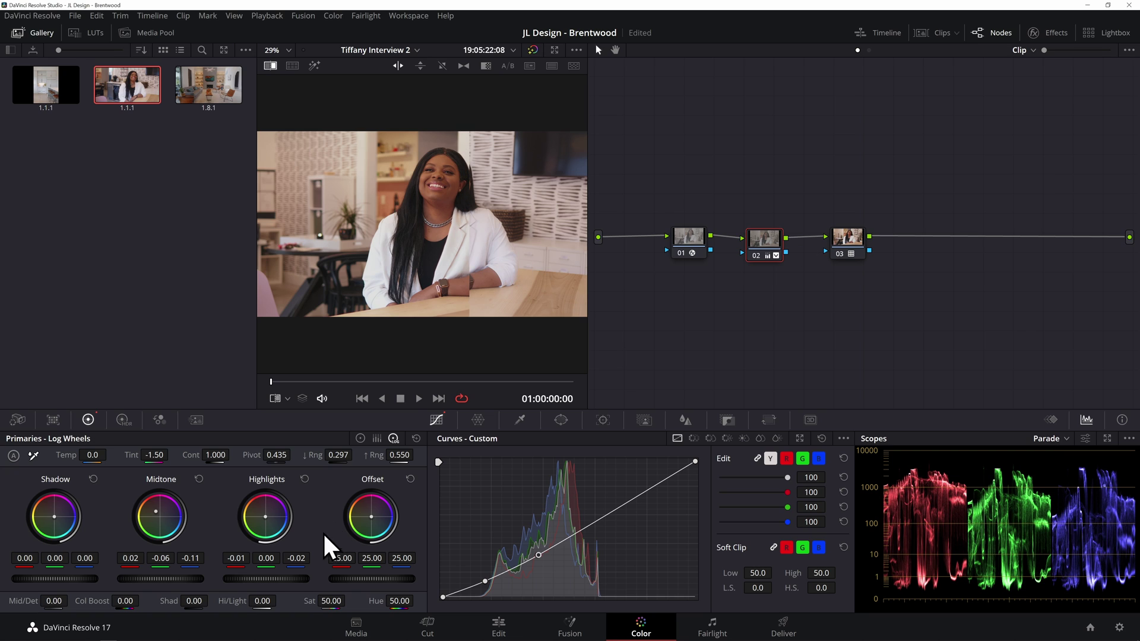
drag(265, 515, 269, 516)
Step: Reset and re-cool the Highlights balance toward blue, and set the high range to 0.532
click(304, 478)
drag(265, 519, 266, 519)
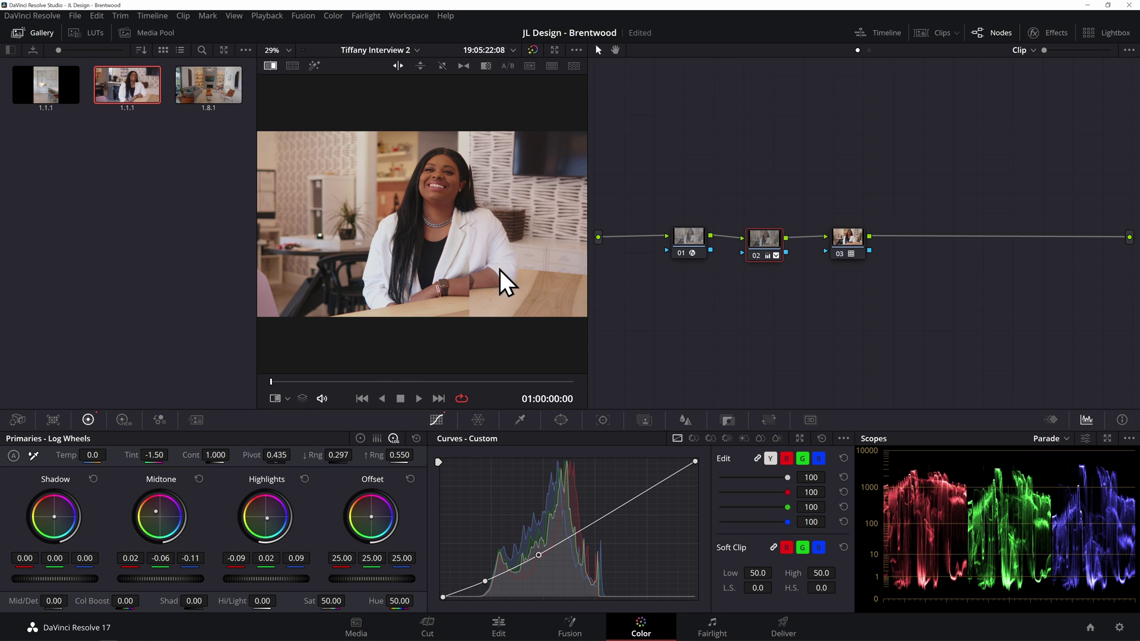
drag(412, 246, 449, 309)
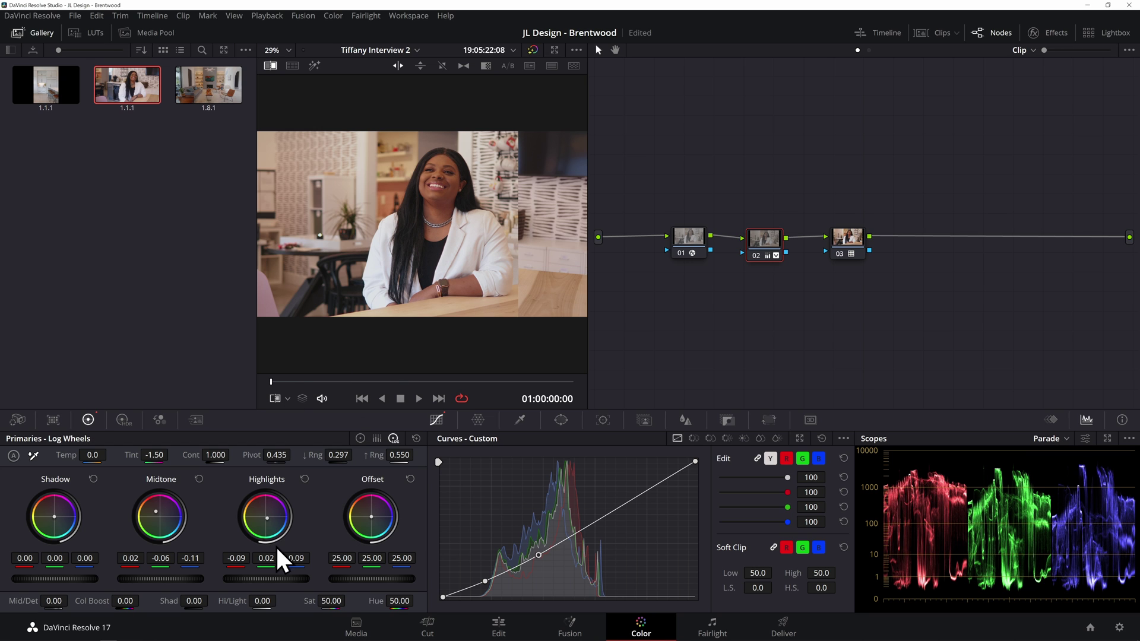
drag(399, 455, 403, 455)
drag(518, 255, 490, 269)
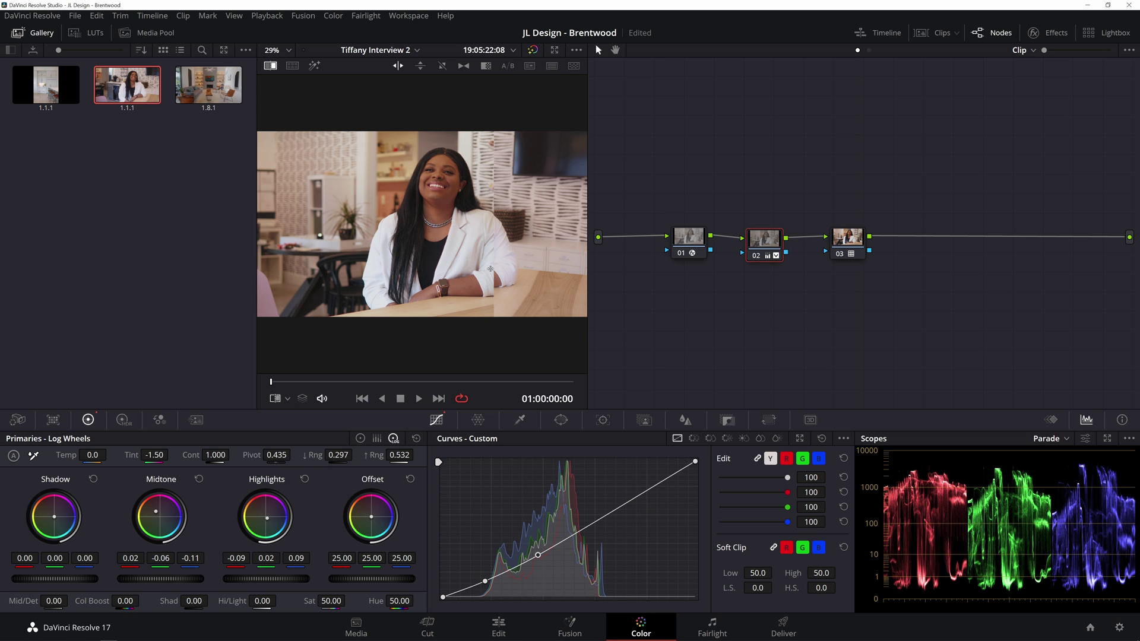
Step: Toggle V2's video on and off on the Edit page to compare Angle 1 and Angle 2
click(498, 627)
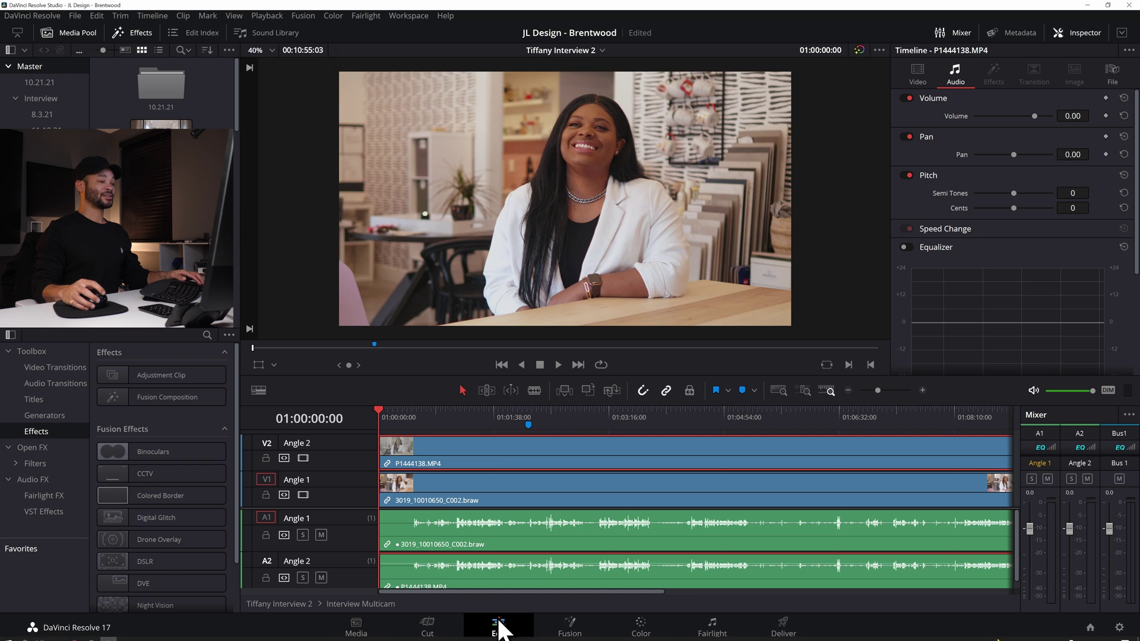
click(303, 457)
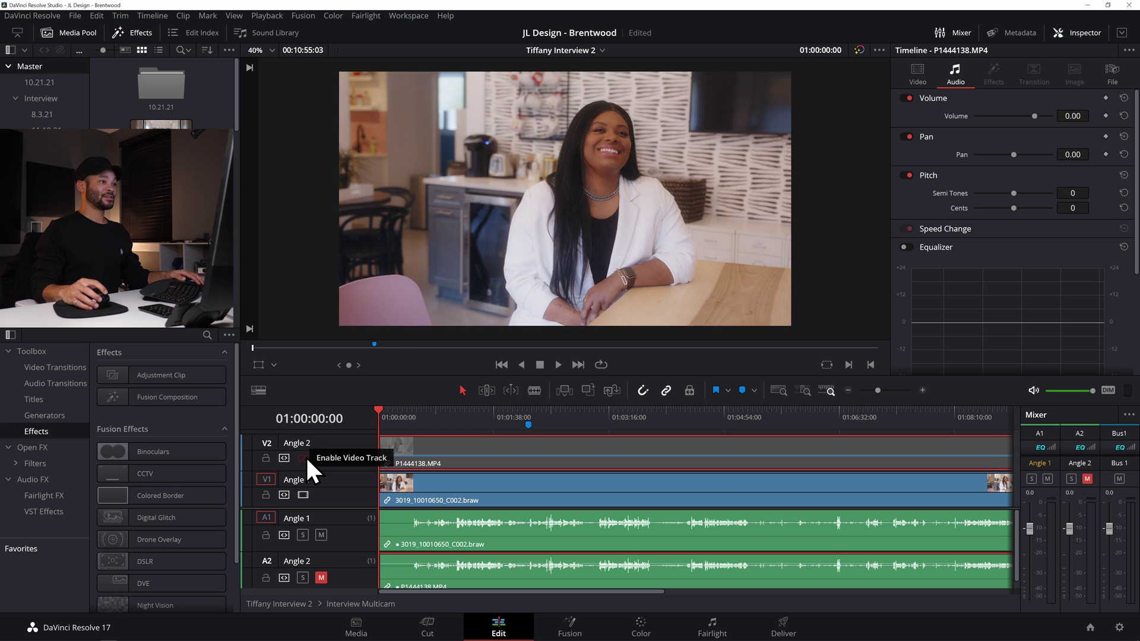
click(306, 457)
click(306, 457)
click(305, 457)
click(306, 457)
click(306, 457)
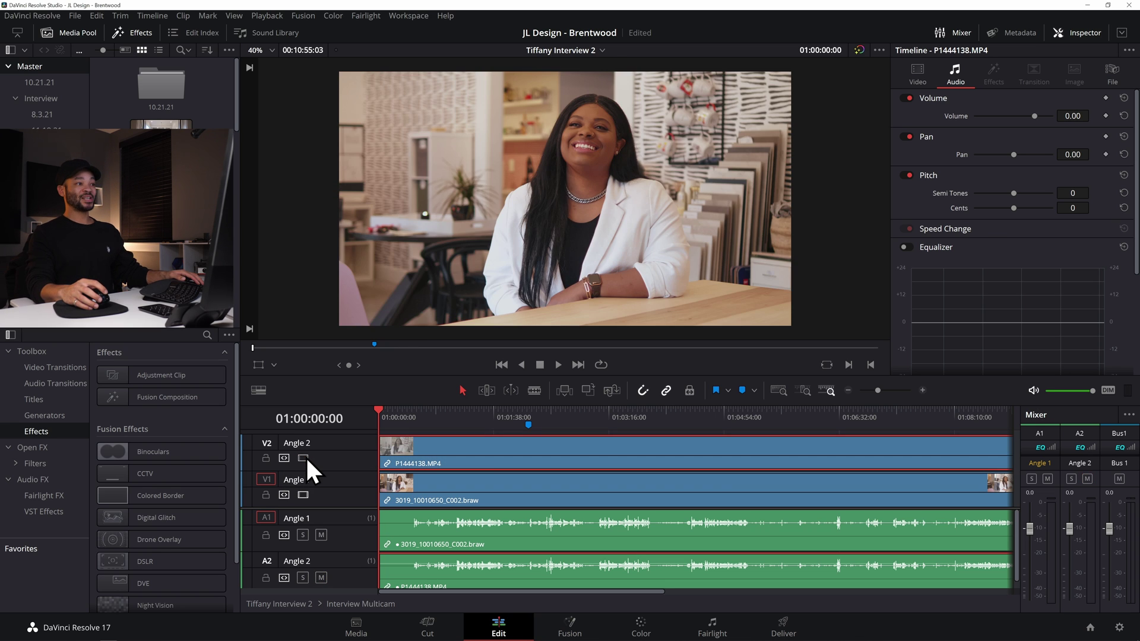
click(305, 455)
click(305, 455)
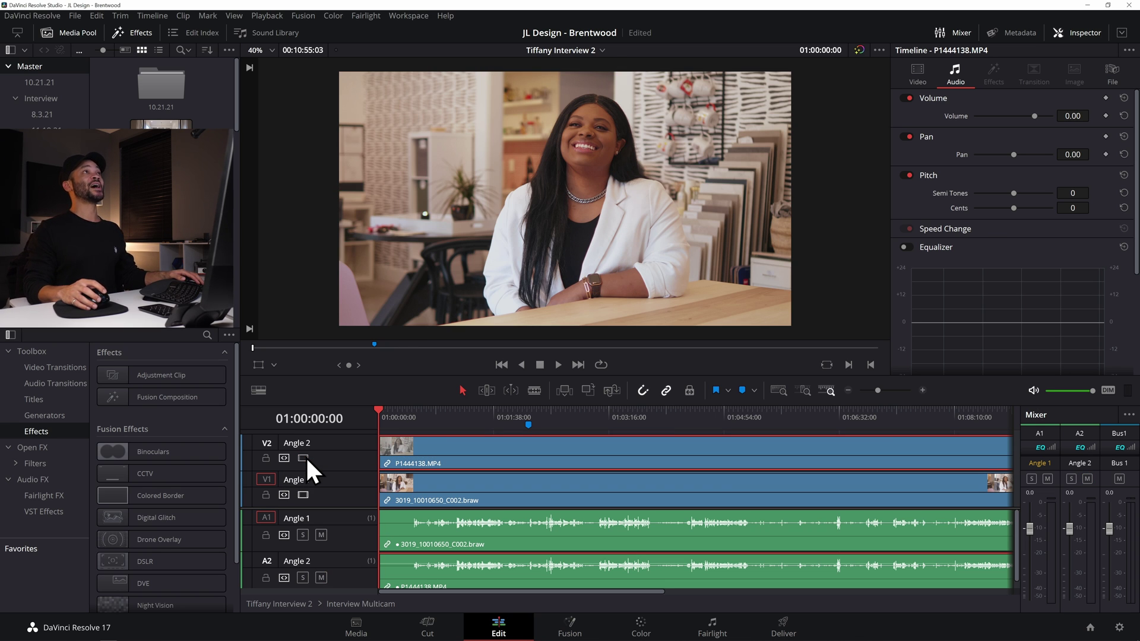
Step: Push Angle 2's highlights slightly cooler, then leave track V2 disabled so Angle 1 shows
click(643, 631)
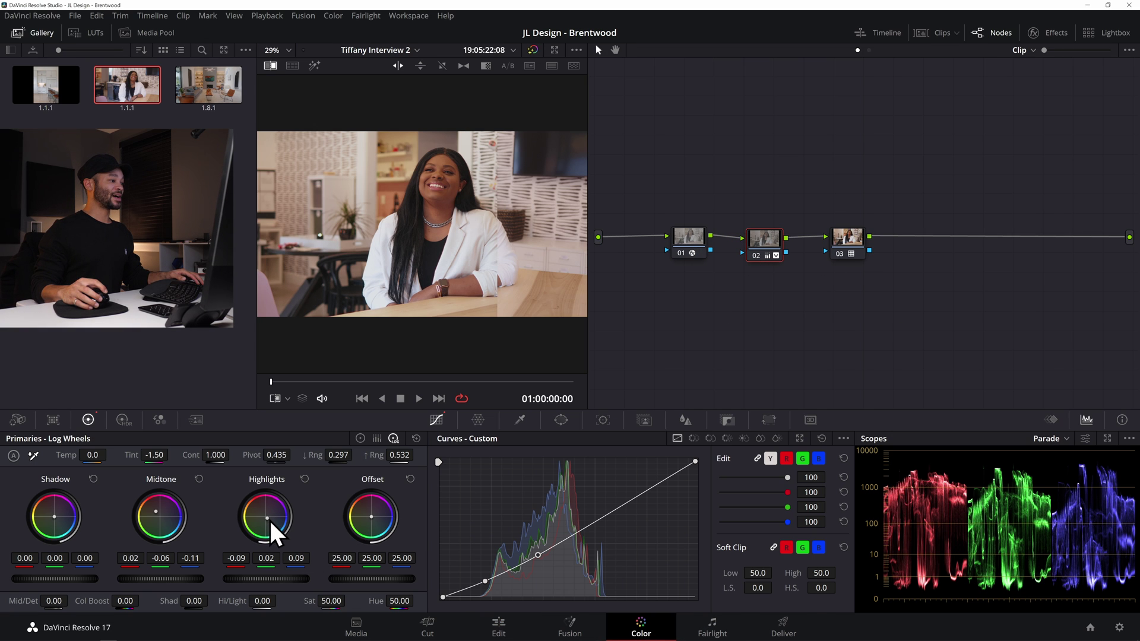
drag(269, 518, 273, 520)
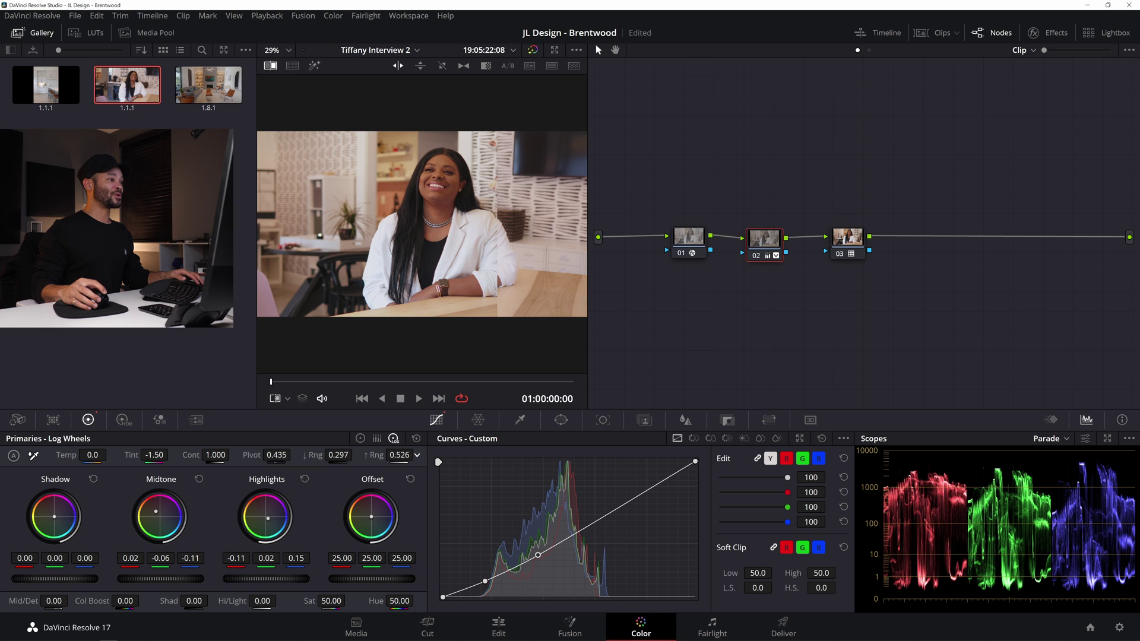
click(499, 626)
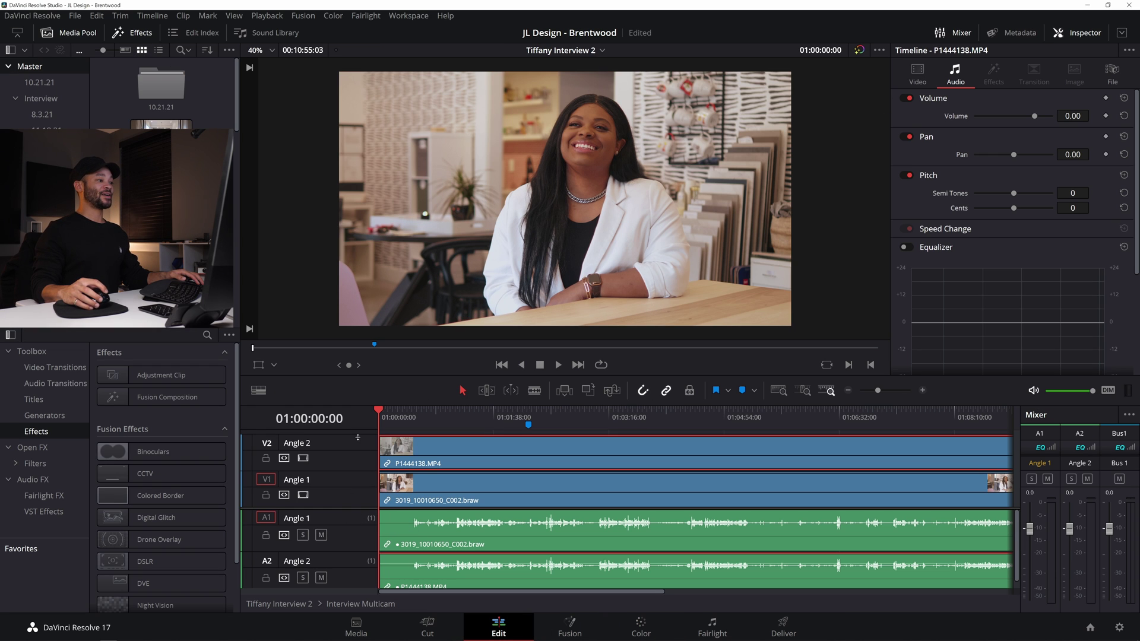
click(303, 457)
click(303, 457)
click(303, 457)
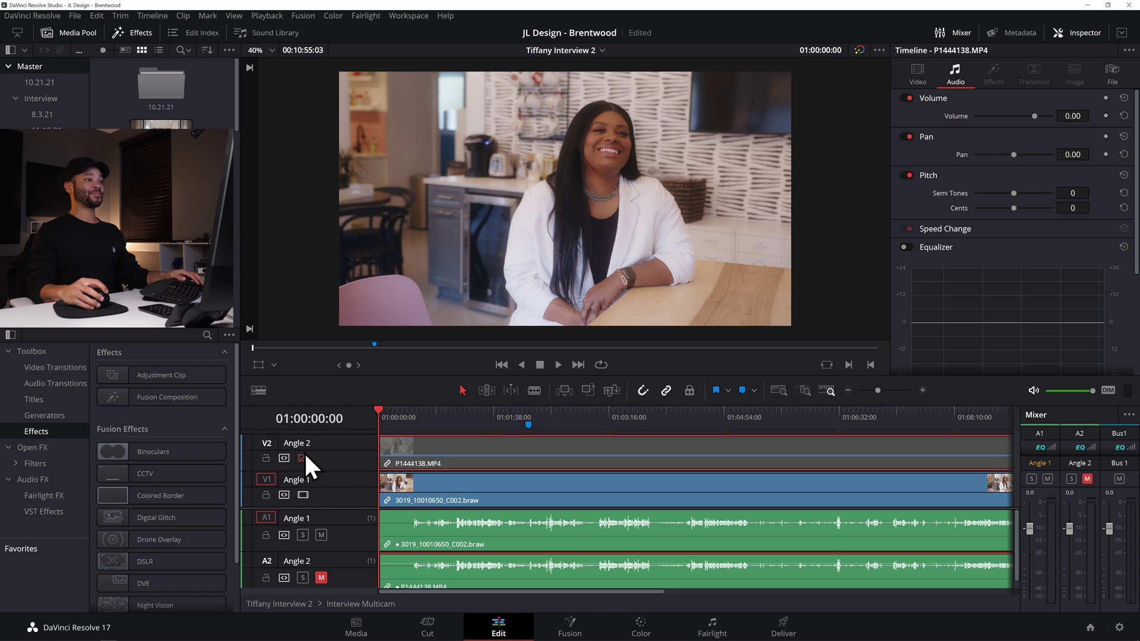